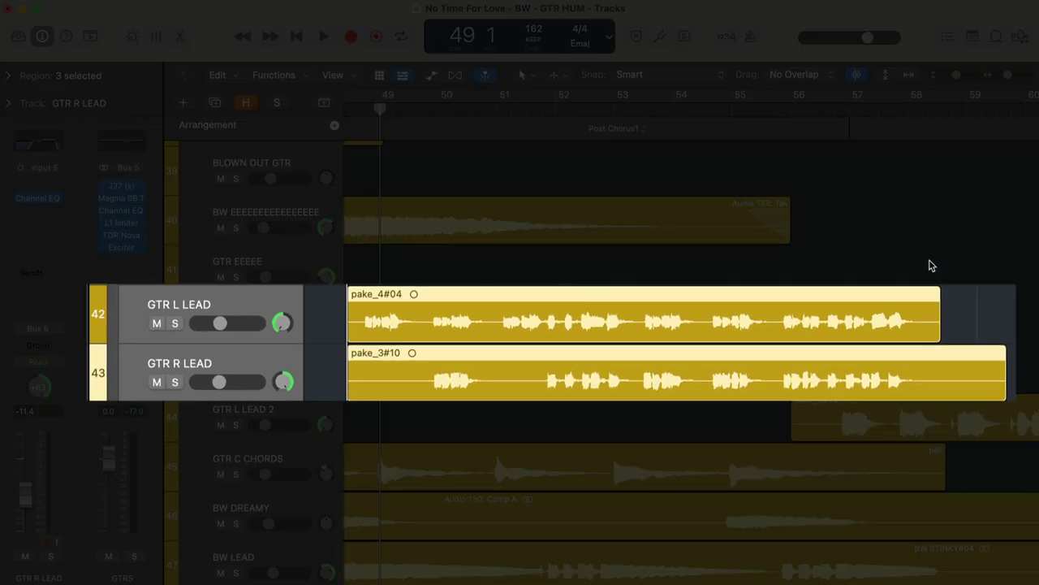
# - Solo GTR L LEAD and GTR R LEAD and play them back from bar 49
pyautogui.press('s')
pyautogui.press('space')
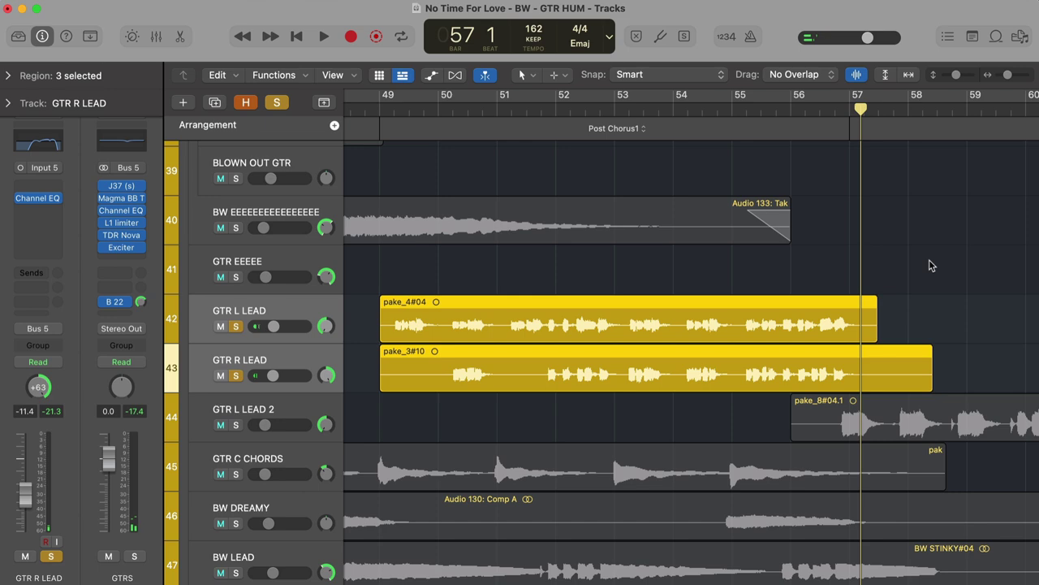
# - Unsolo, select all regions, play the full mix from bar 49, then select GTR L LEAD
pyautogui.press('s')
pyautogui.press('super+a')
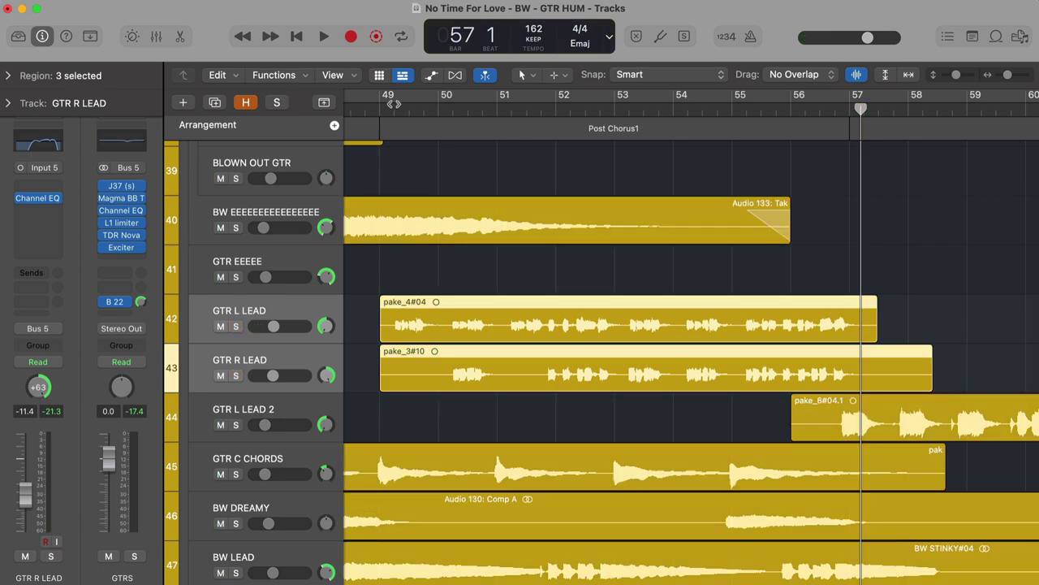
pyautogui.click(378, 106)
pyautogui.press('space')
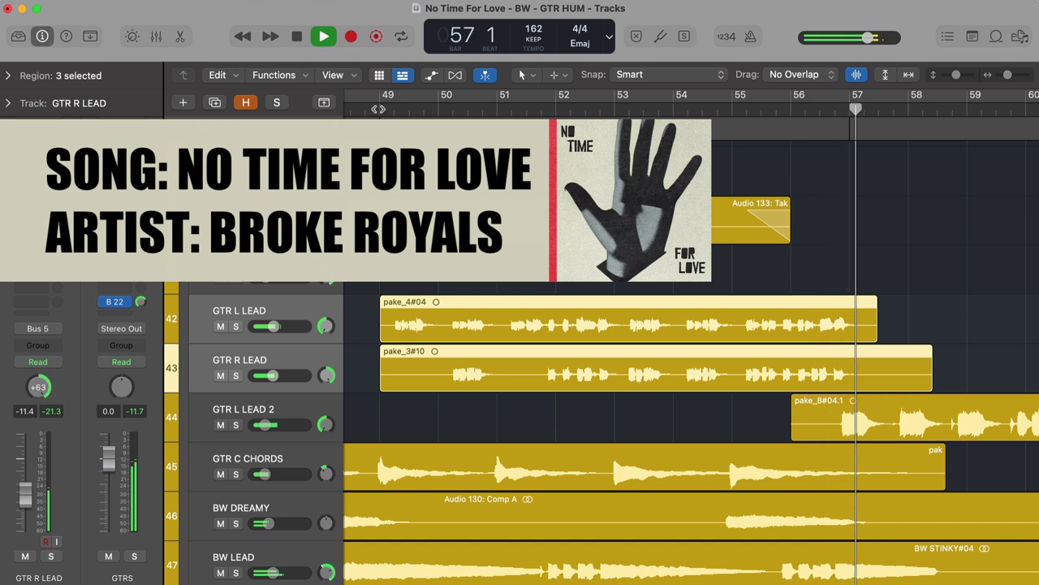
pyautogui.press('space')
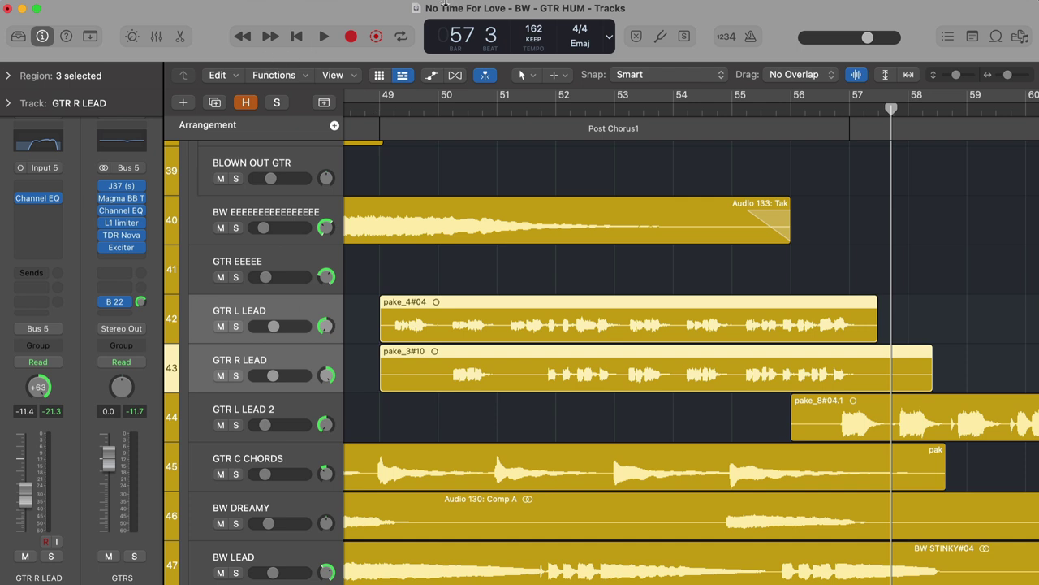
pyautogui.click(287, 309)
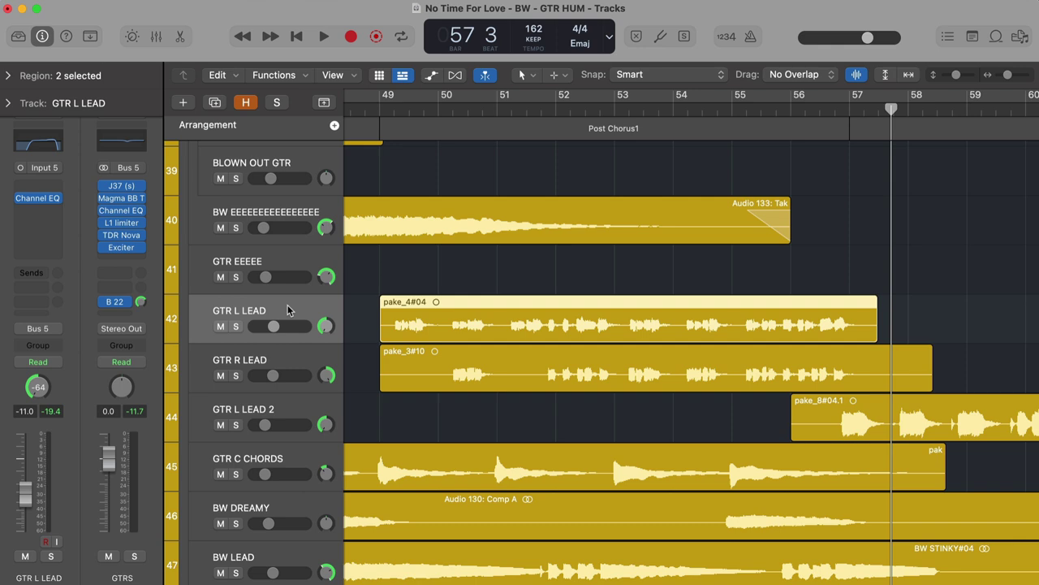
# - Scroll to the intro and turn on Cycle looping from bar 3
pyautogui.hscroll(-20, 423, 295)
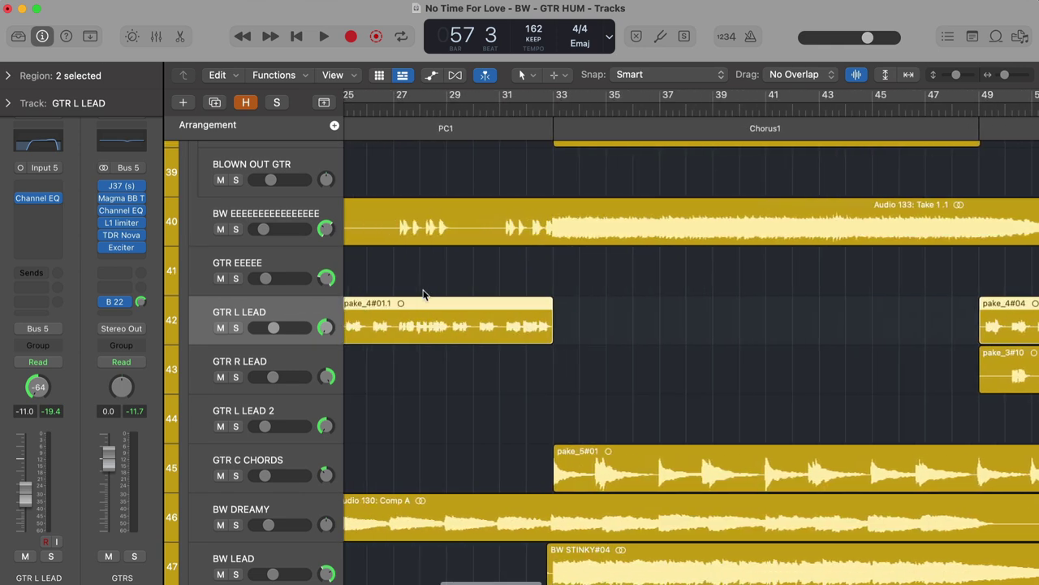
pyautogui.scroll(10, 422, 294)
pyautogui.scroll(-8, 422, 294)
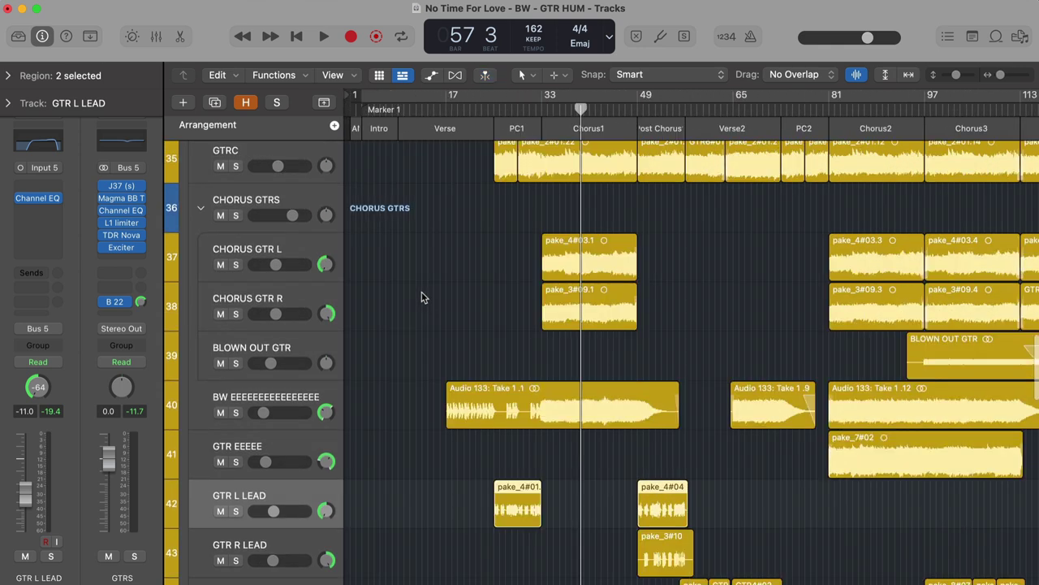
pyautogui.scroll(2, 422, 292)
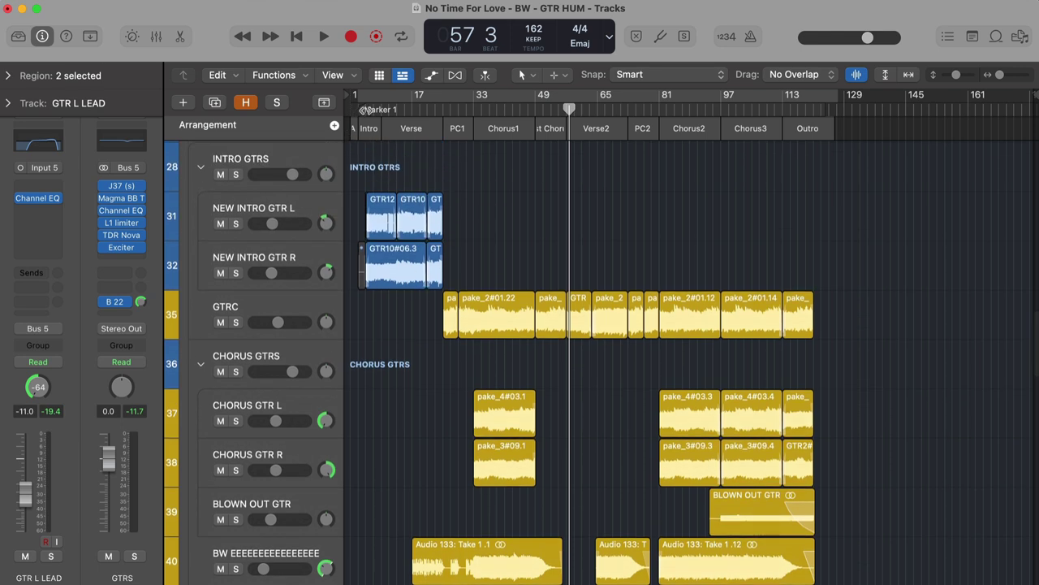
pyautogui.press('Return')
pyautogui.scroll(8, 384, 139)
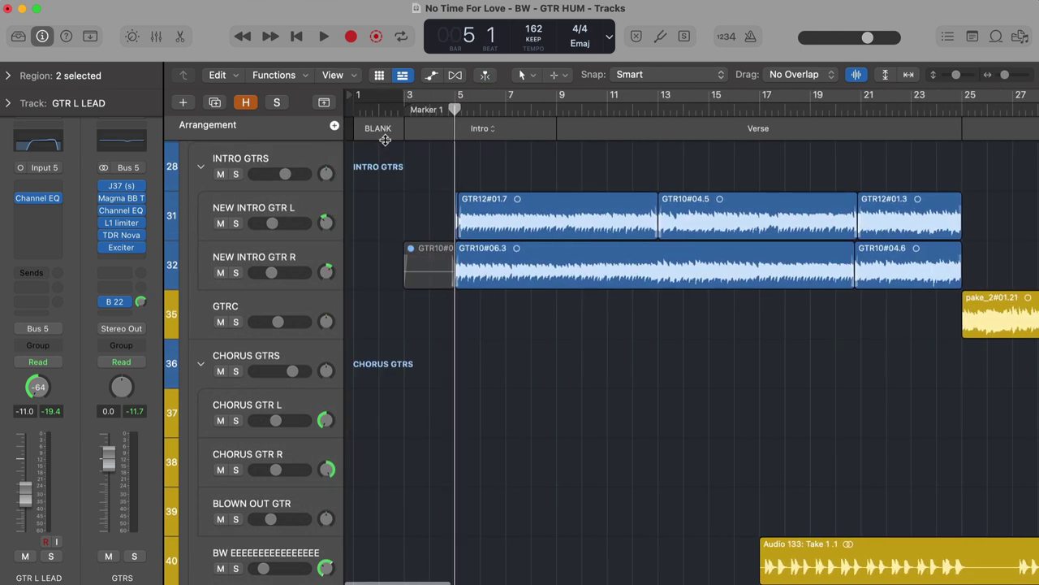
pyautogui.press('c')
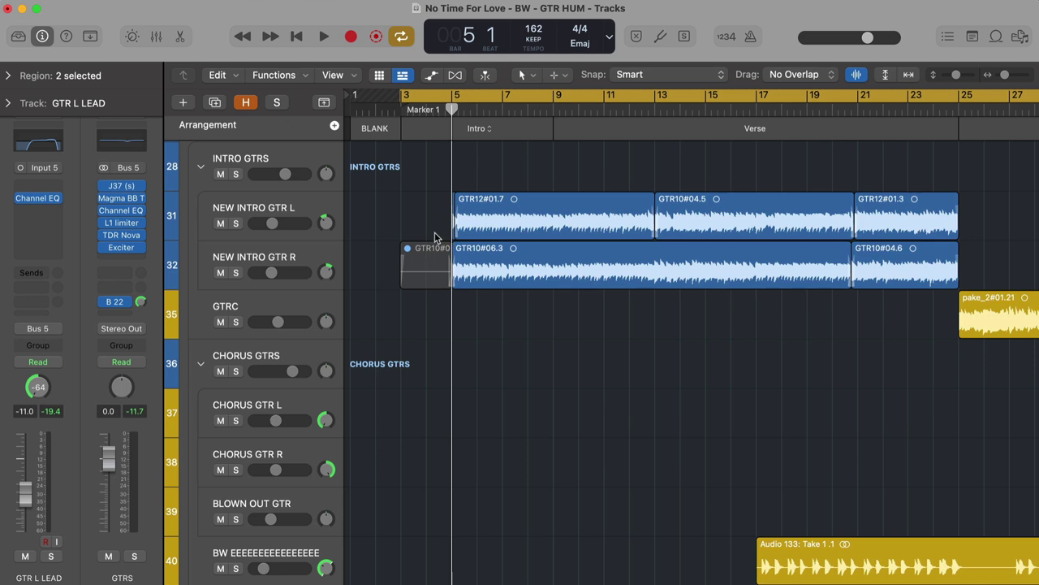
# - Select NEW INTRO GTR L and R, play the intro loop to bar 9, then deselect
pyautogui.click(303, 209)
pyautogui.keyDown('shift'); pyautogui.click(299, 252); pyautogui.keyUp('shift')
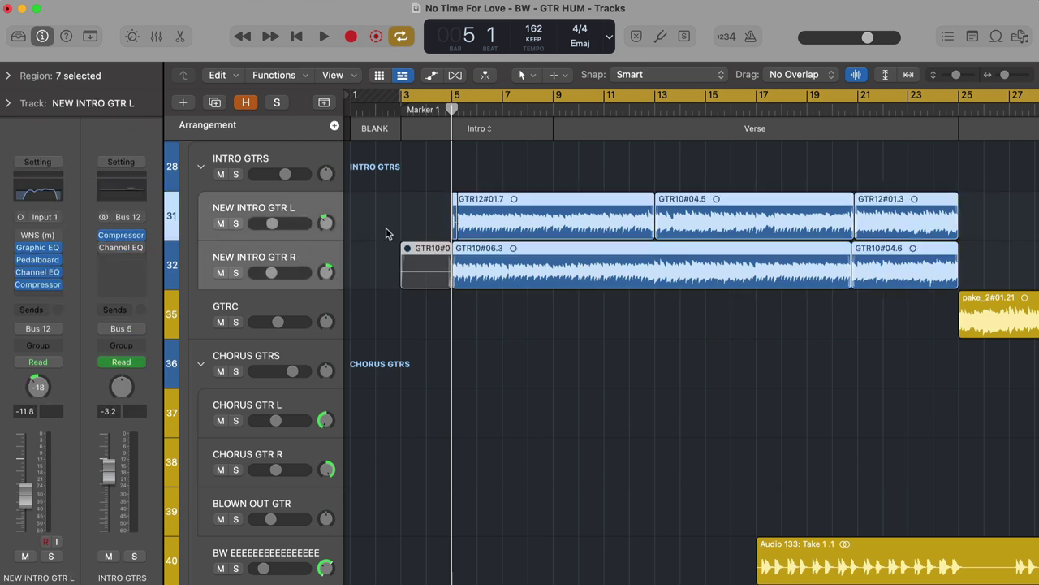
pyautogui.press('space')
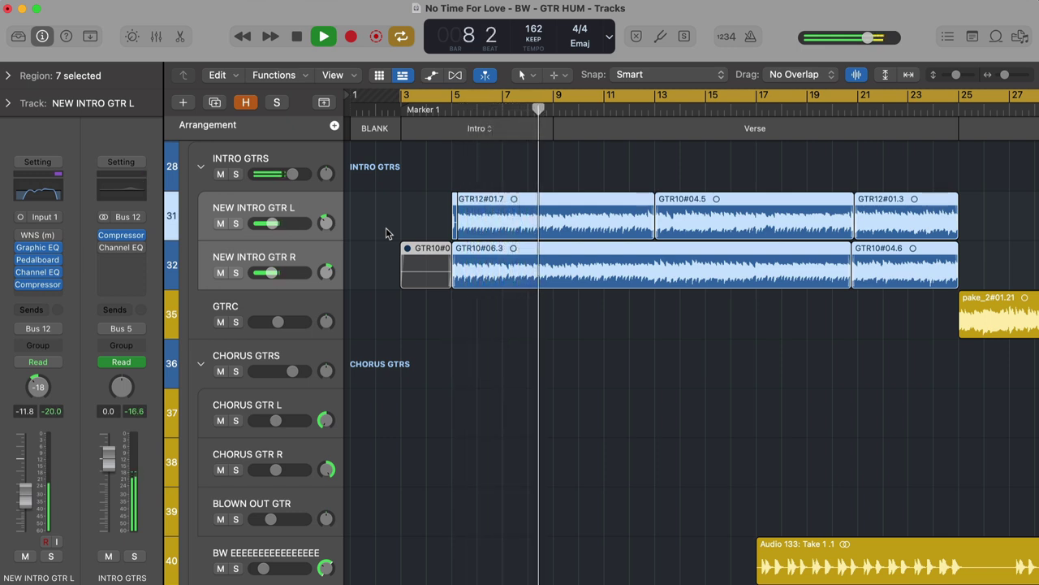
pyautogui.press('space')
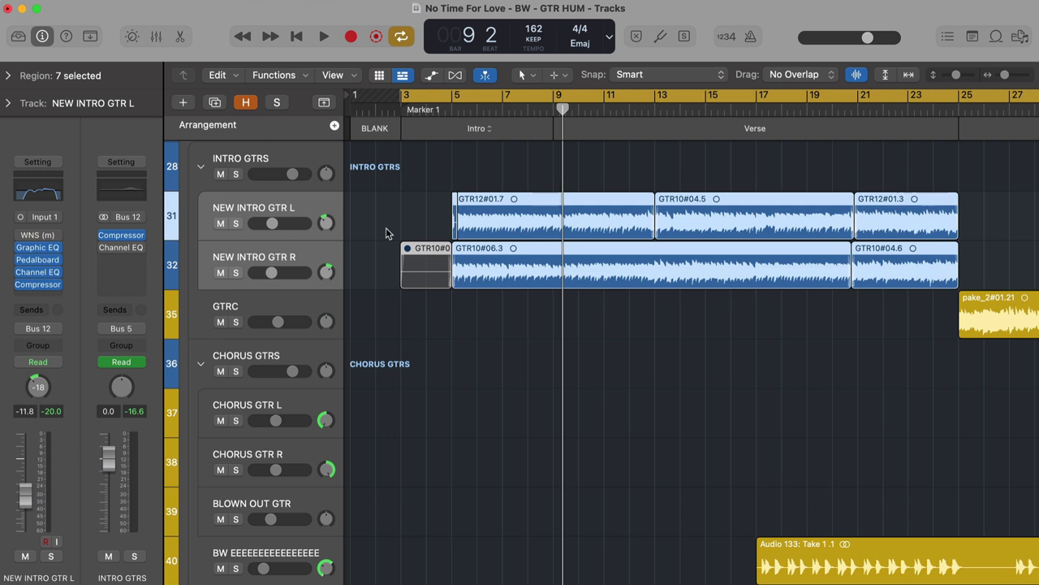
pyautogui.click(401, 214)
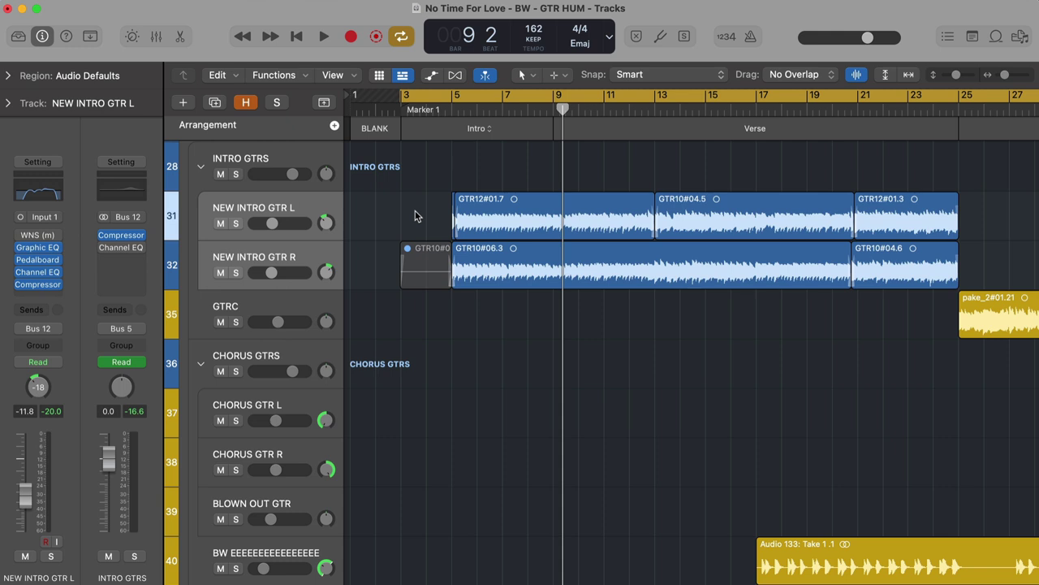
# - Unmute the GTR10#06.2 lead-in region on NEW INTRO GTR R and play from its start
pyautogui.click(430, 261)
pyautogui.hotkey('ctrl', 'm')
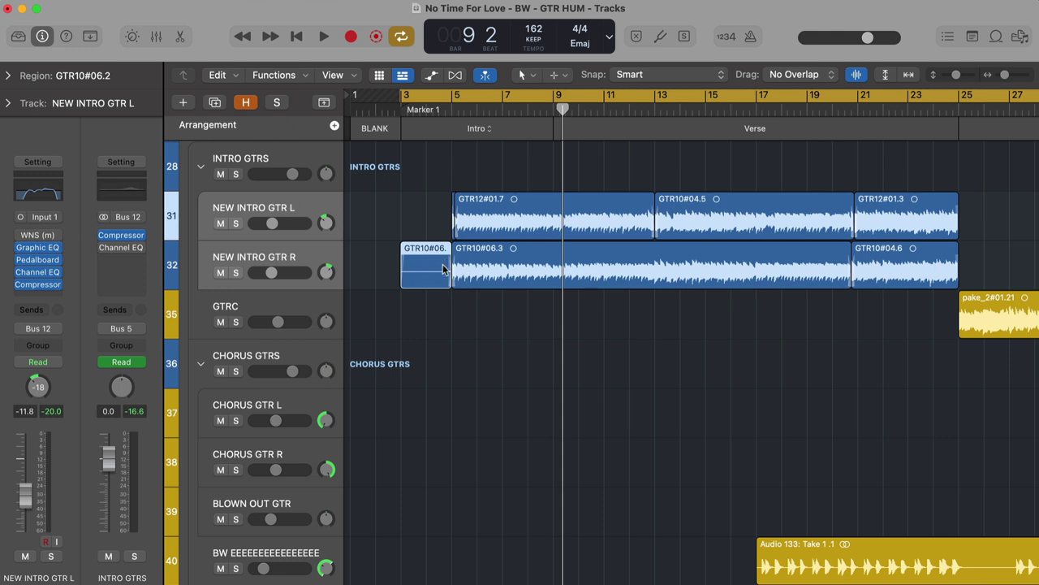
pyautogui.hotkey('shift', 'space')
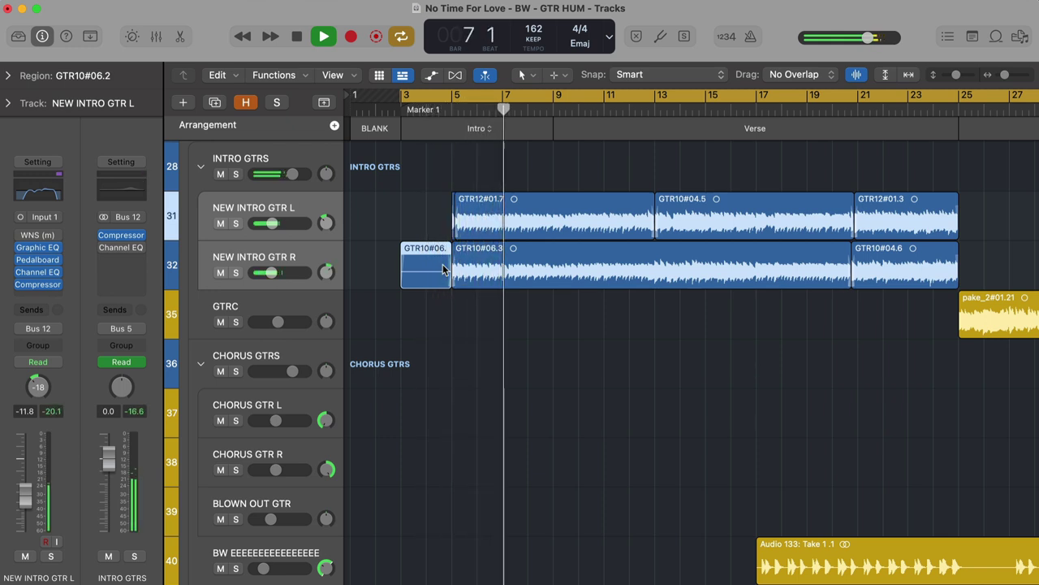
pyautogui.press('space')
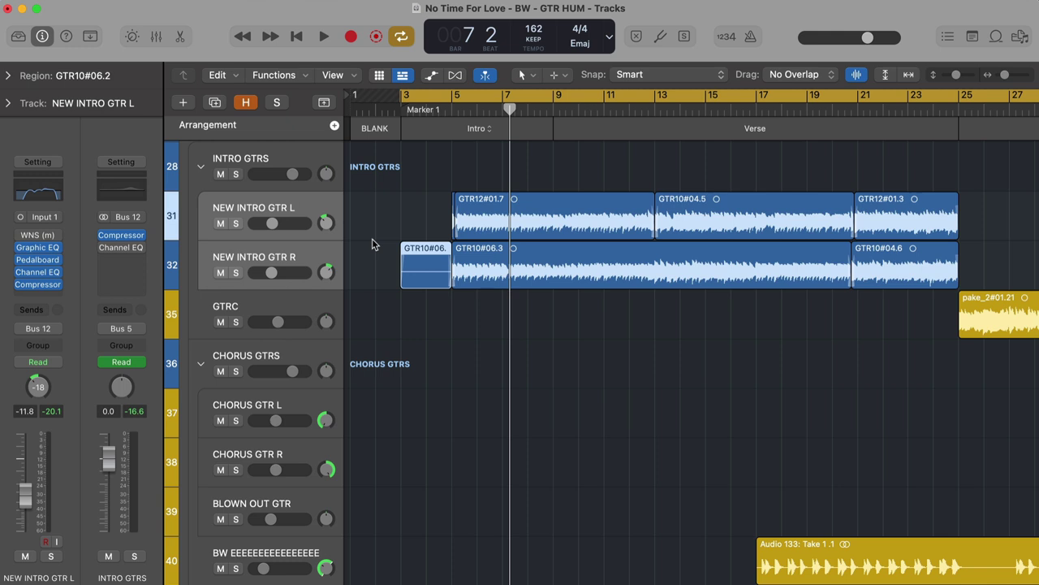
# - Open the WNS plug-in on NEW INTRO GTR R, add NEW INTRO GTR L, and power WNS on
pyautogui.click(262, 258)
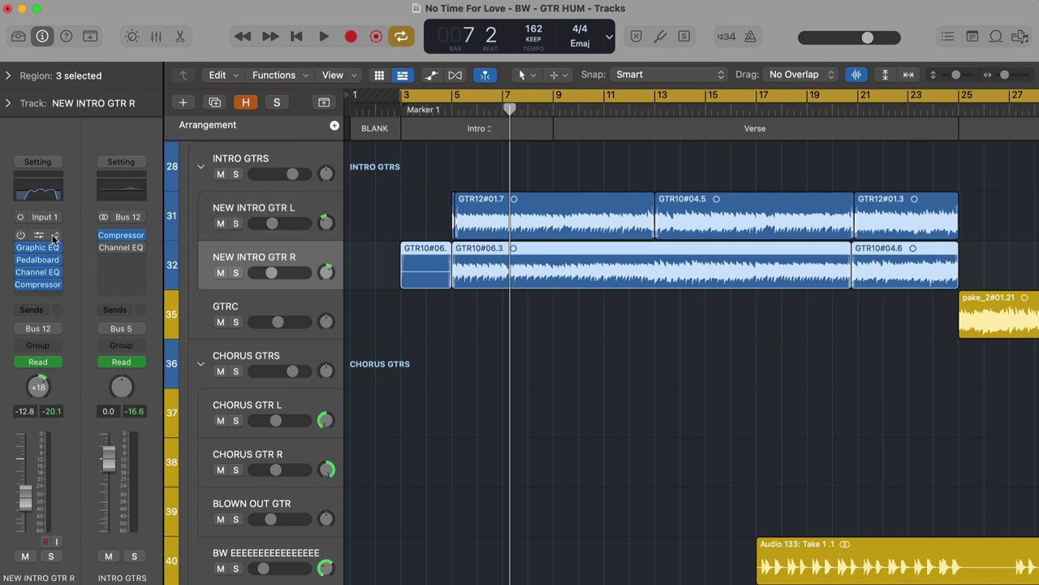
pyautogui.click(47, 237)
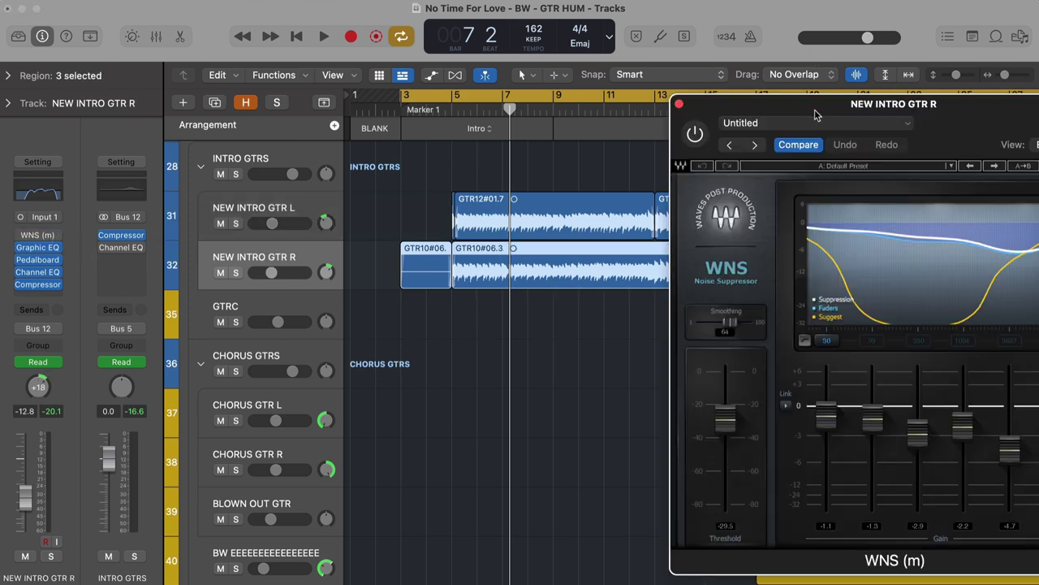
pyautogui.moveTo(816, 114); pyautogui.dragTo(607, 115)
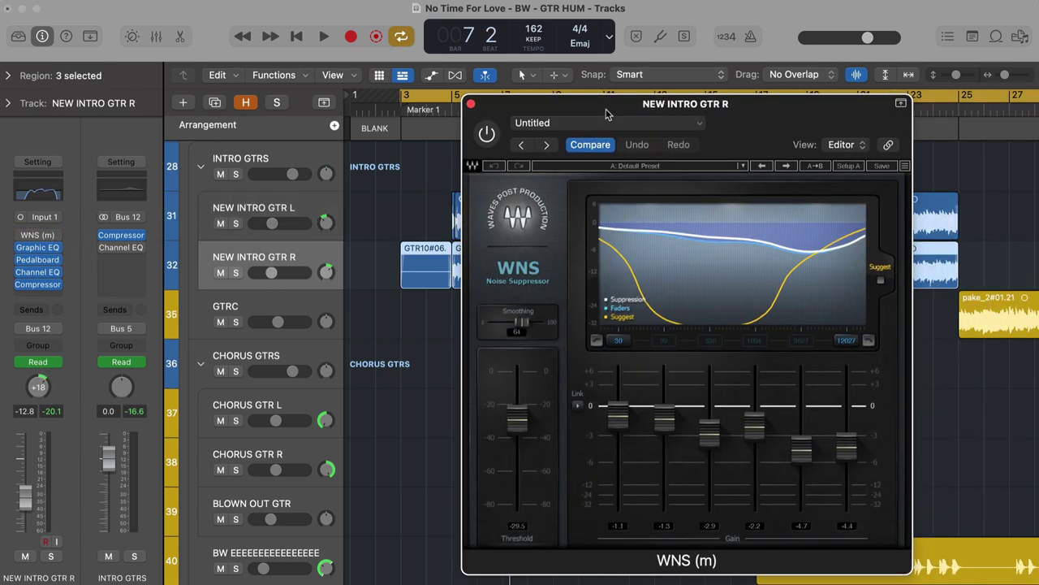
pyautogui.keyDown('shift'); pyautogui.click(268, 207); pyautogui.keyUp('shift')
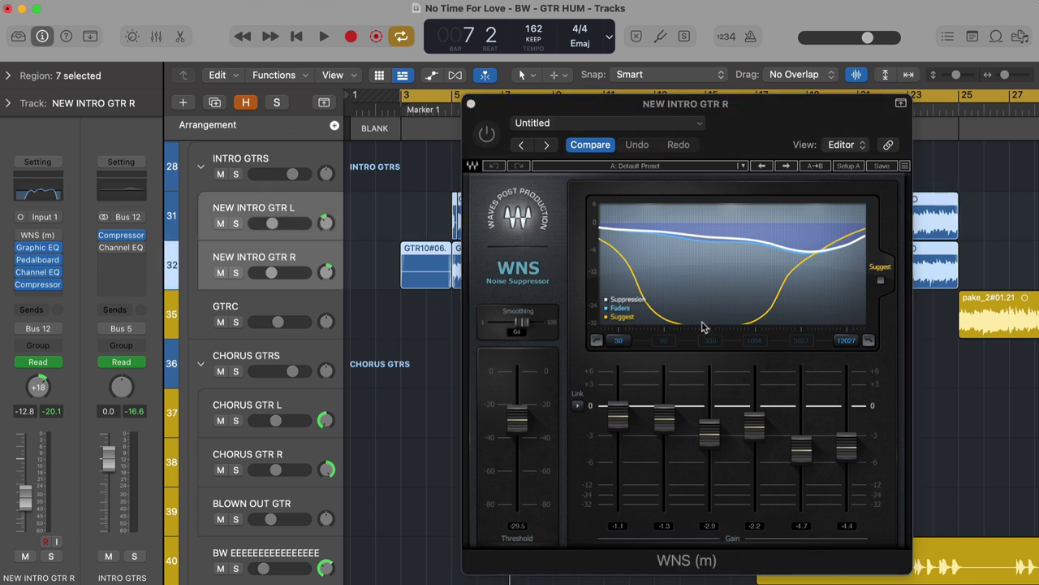
pyautogui.click(486, 132)
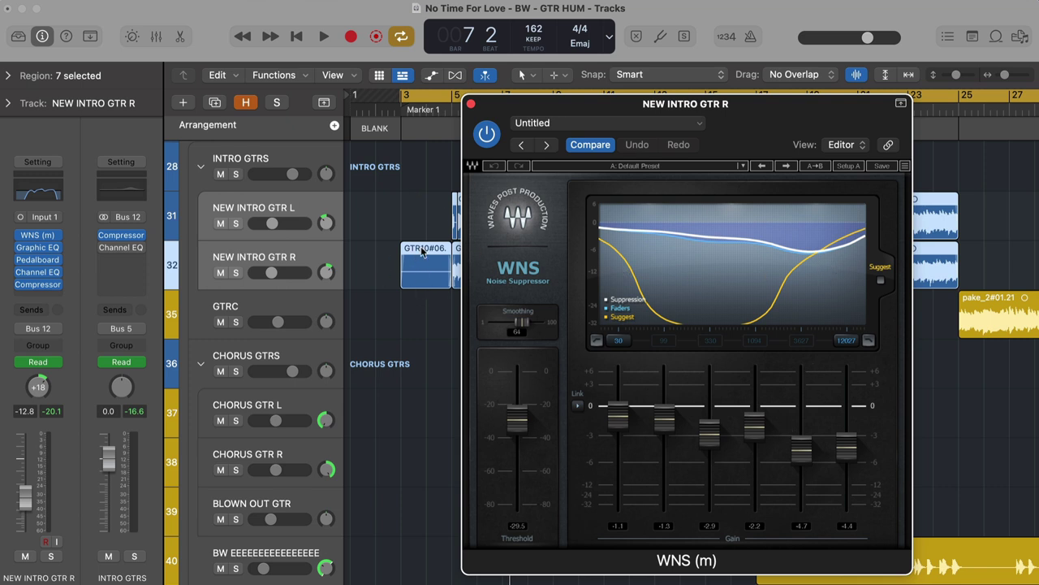
# - Solo both intro guitar tracks and play the loop with WNS bypassed, then active
pyautogui.press('s')
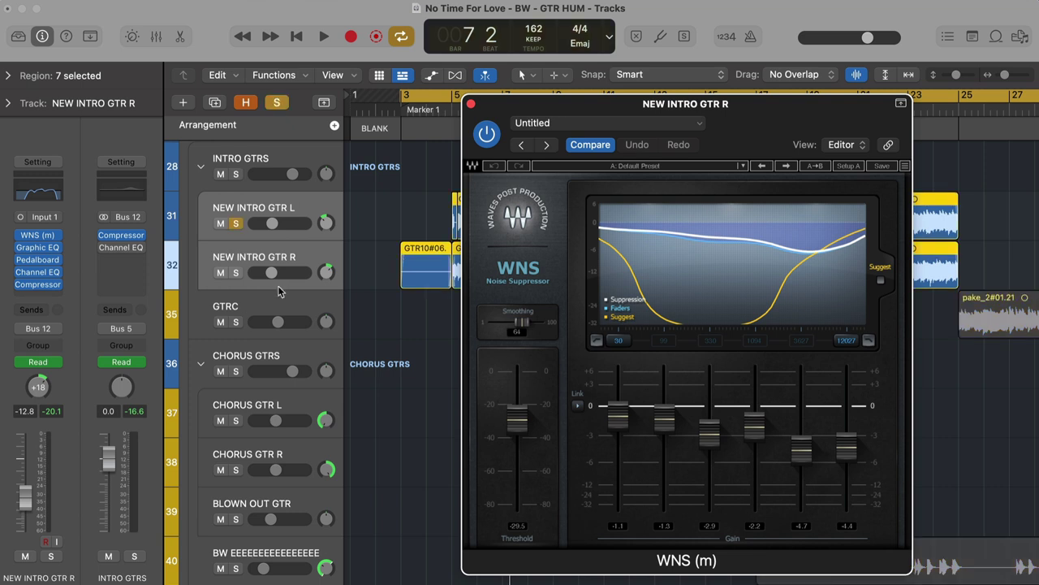
pyautogui.press('space')
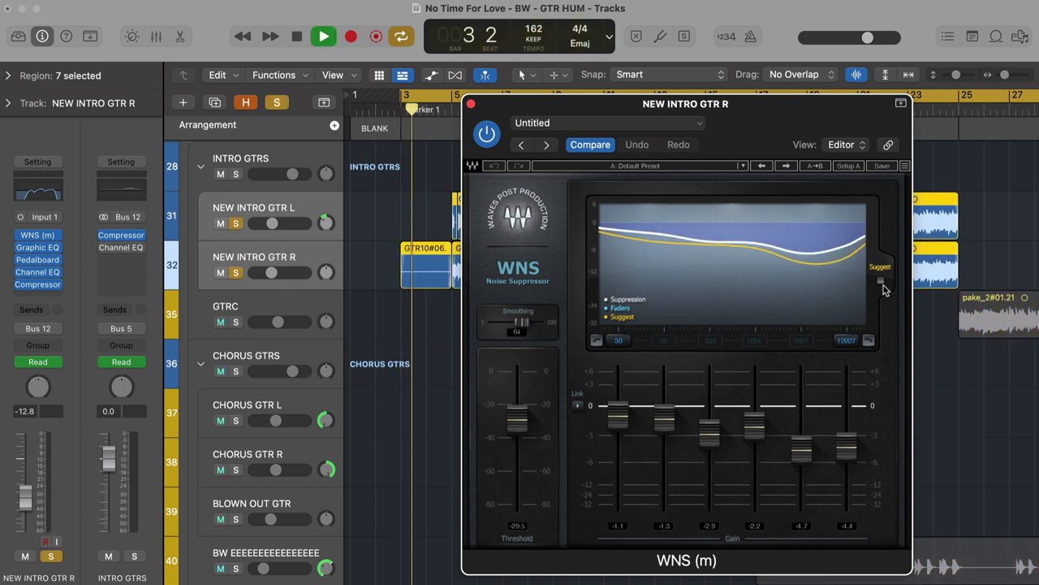
pyautogui.press('space')
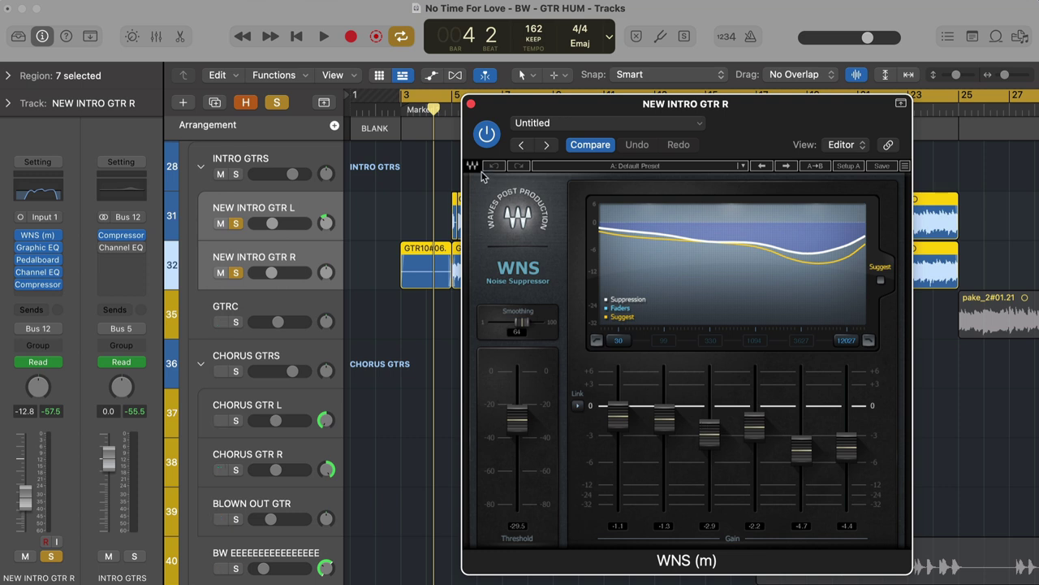
pyautogui.click(487, 134)
pyautogui.press('space')
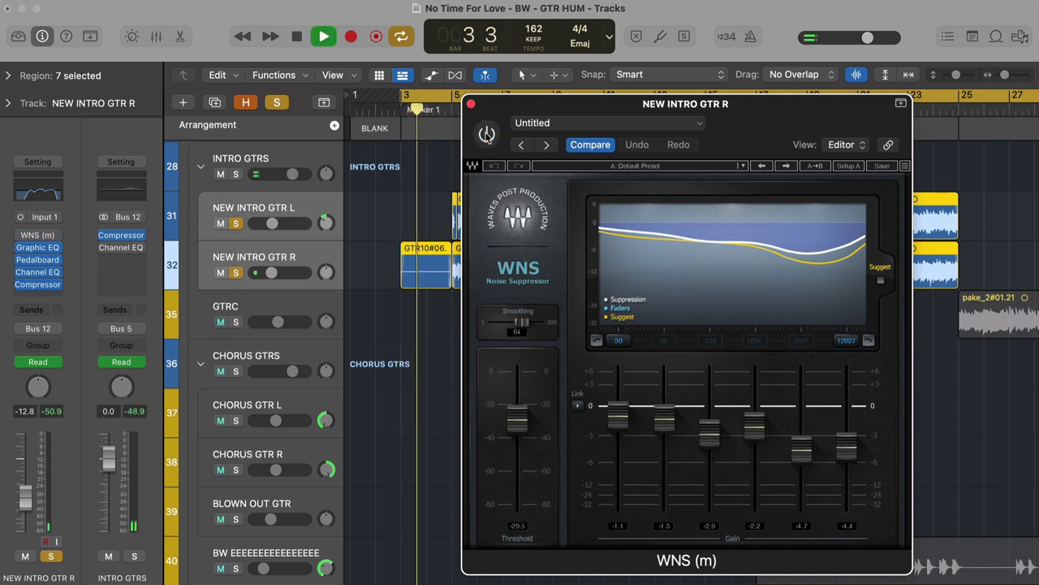
pyautogui.press('space')
pyautogui.click(487, 135)
pyautogui.press('space')
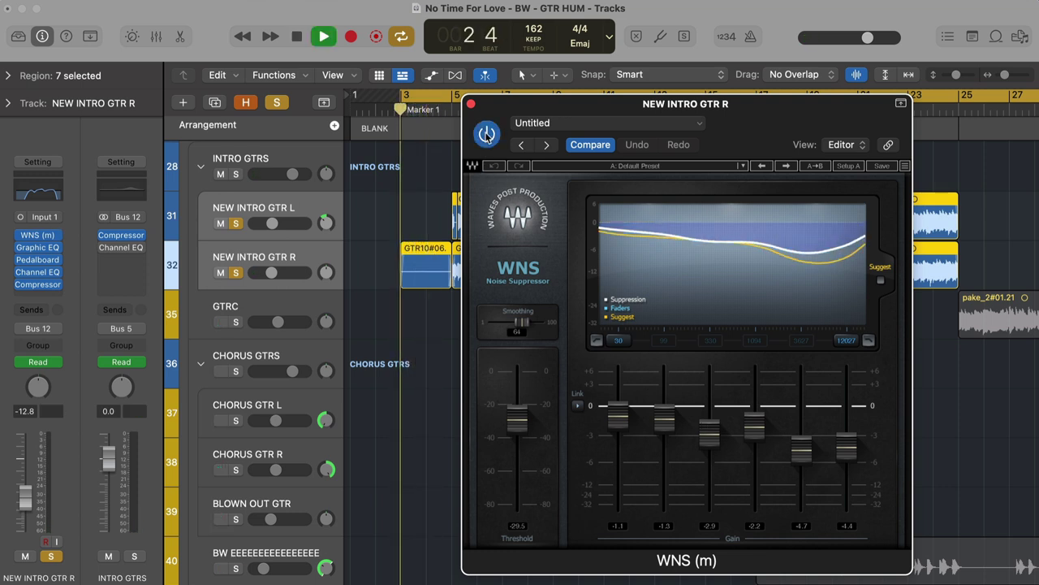
pyautogui.press('space')
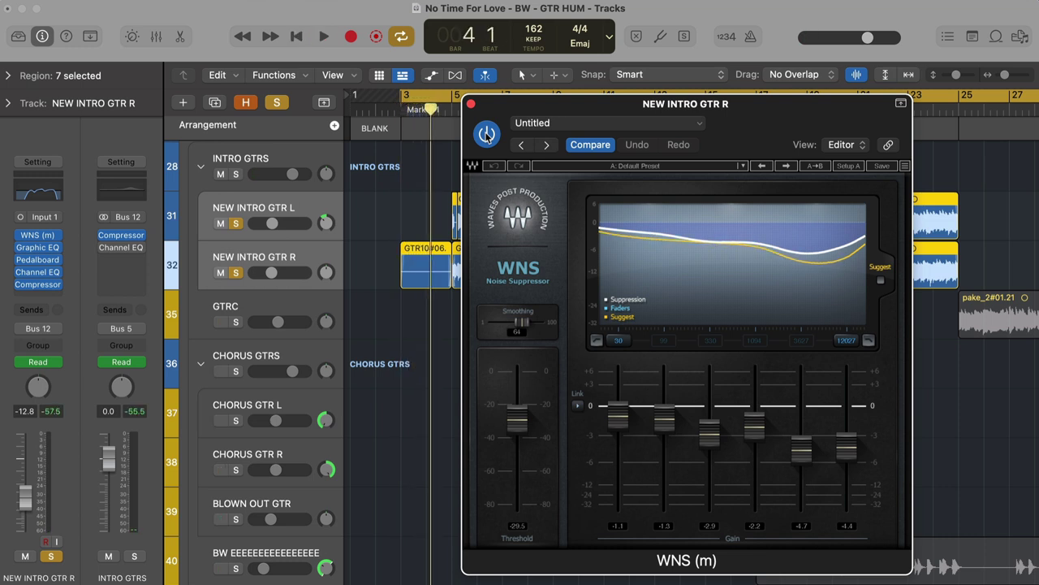
# - Play the soloed intro guitars while toggling WNS bypass on and off repeatedly
pyautogui.moveTo(568, 104); pyautogui.dragTo(622, 104)
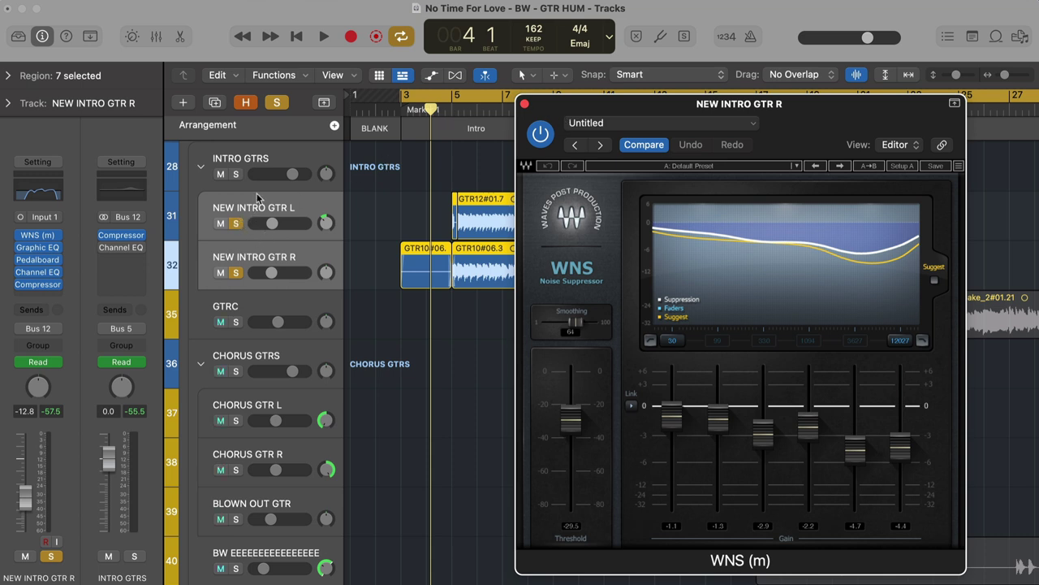
pyautogui.click(540, 134)
pyautogui.press('space')
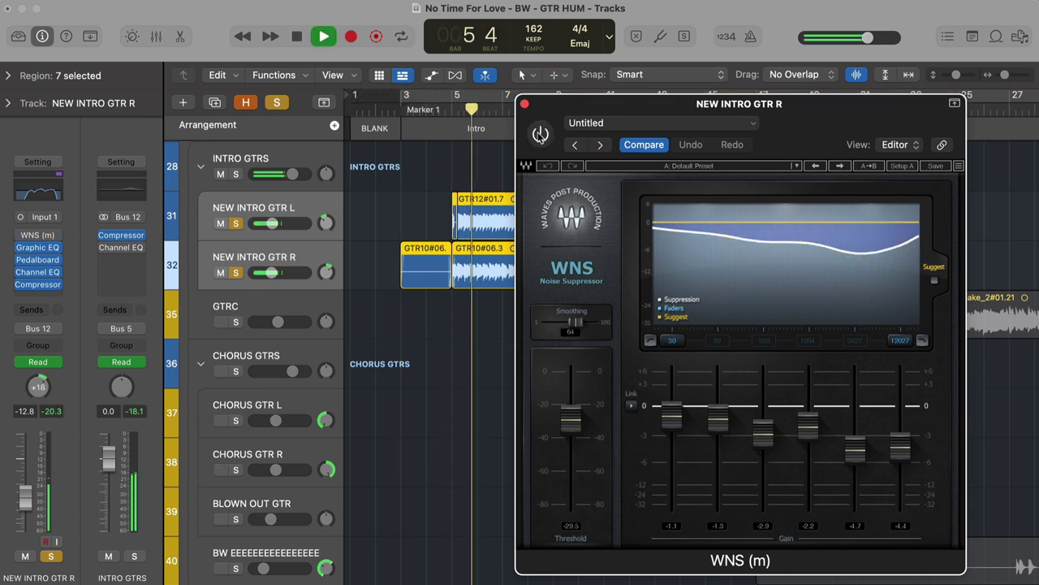
pyautogui.click(540, 134)
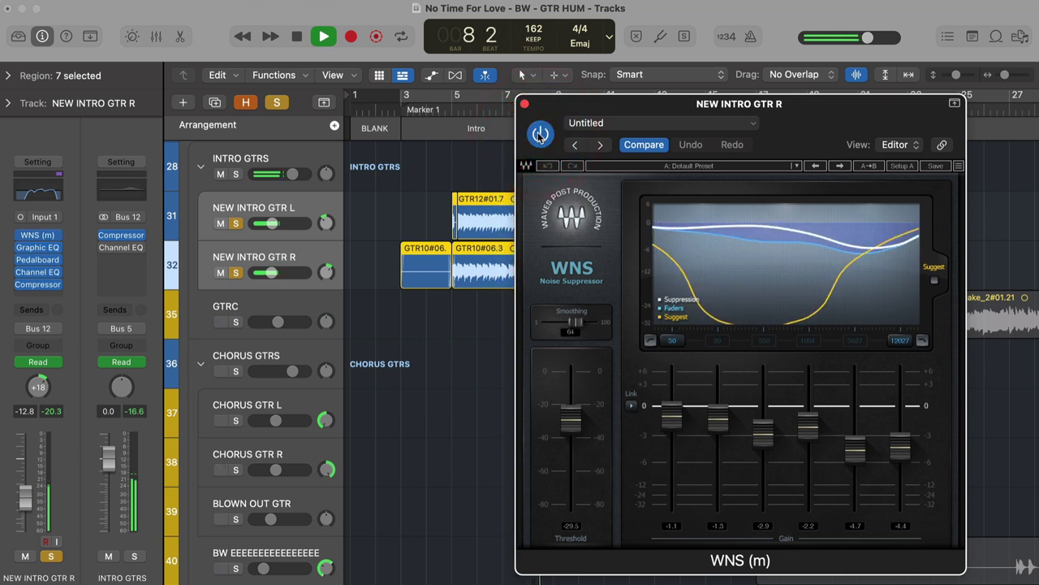
pyautogui.click(540, 133)
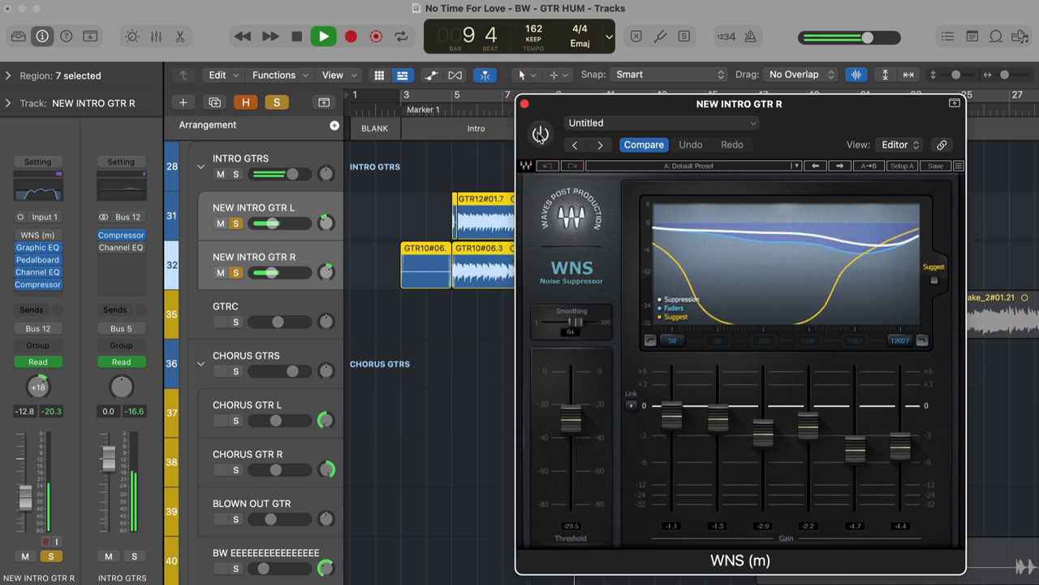
pyautogui.click(540, 134)
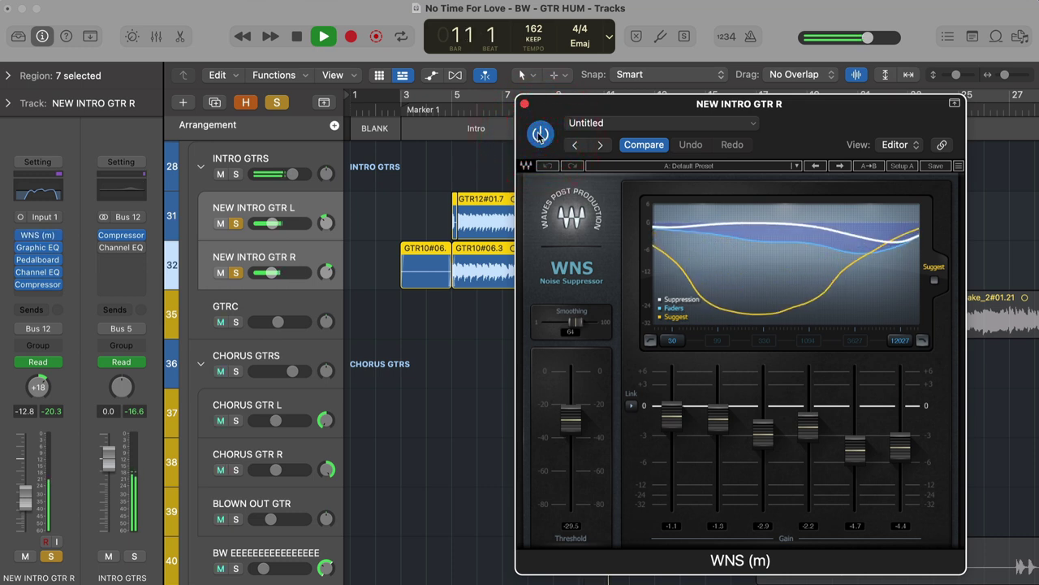
pyautogui.click(540, 134)
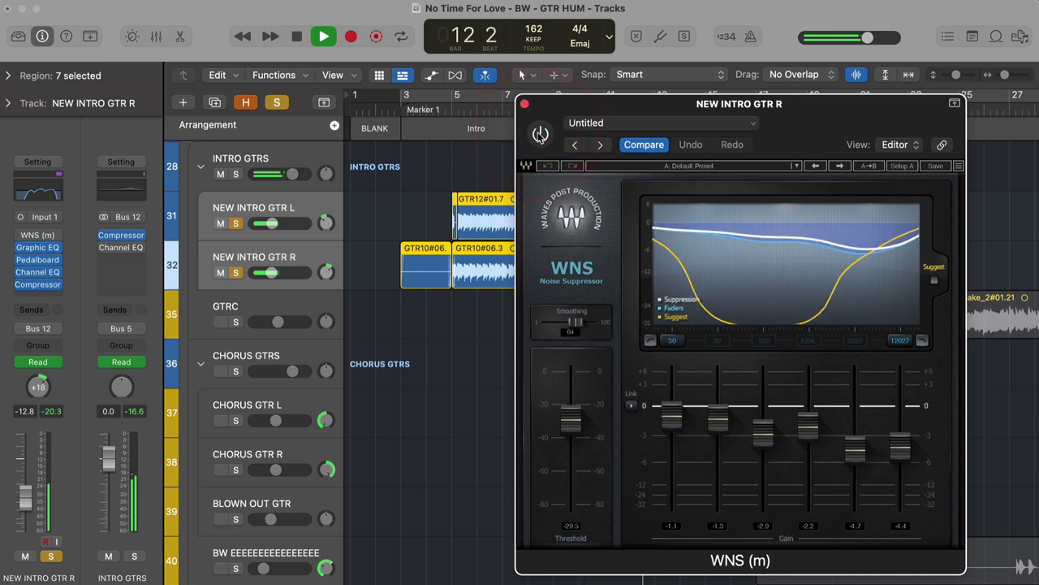
pyautogui.press('space')
# - Unsolo and replay from bar 5 comparing WNS, ending with it enabled
pyautogui.press('s')
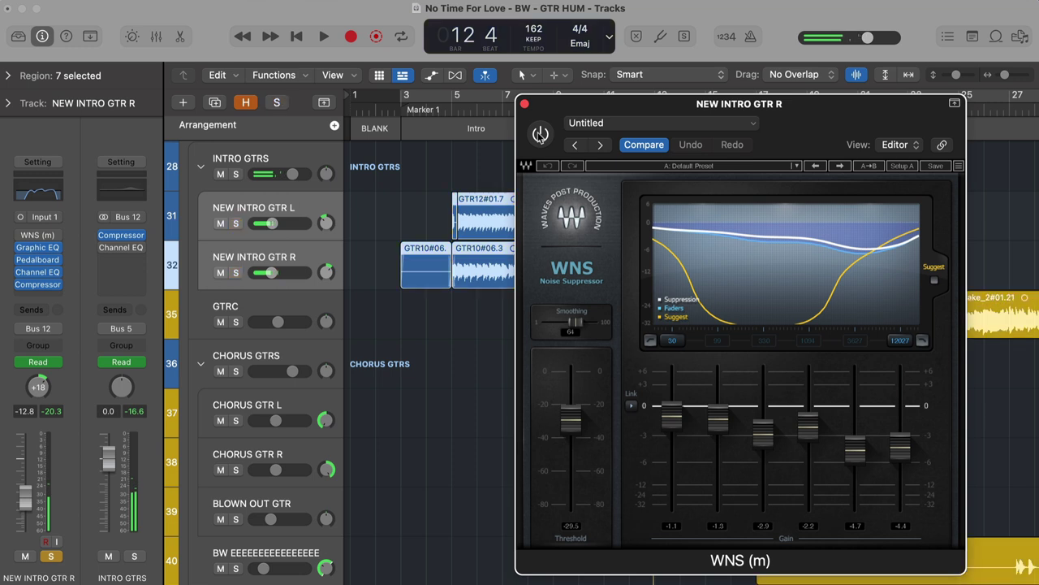
pyautogui.click(455, 107)
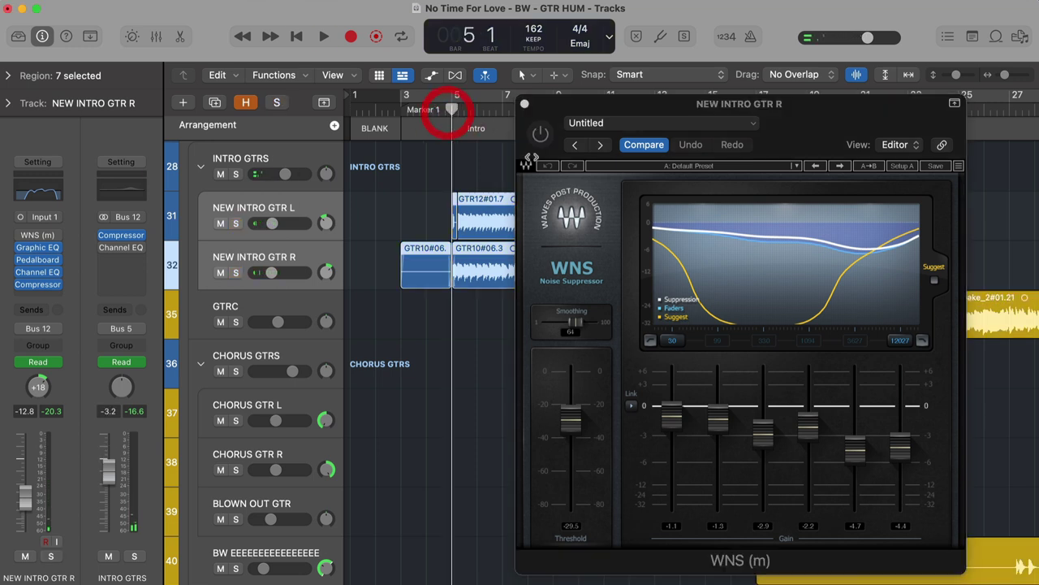
pyautogui.press('space')
pyautogui.click(540, 134)
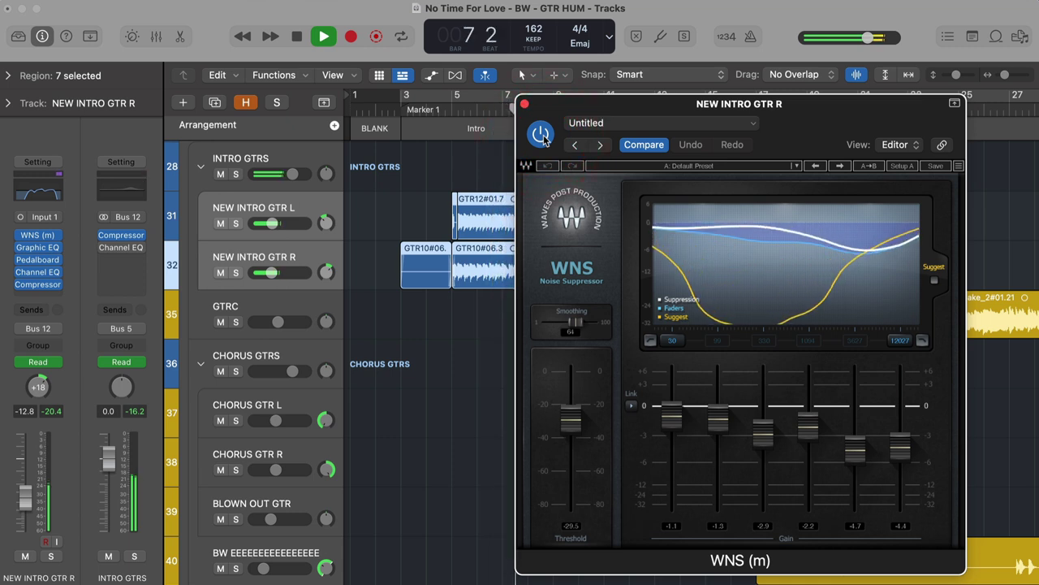
pyautogui.click(541, 135)
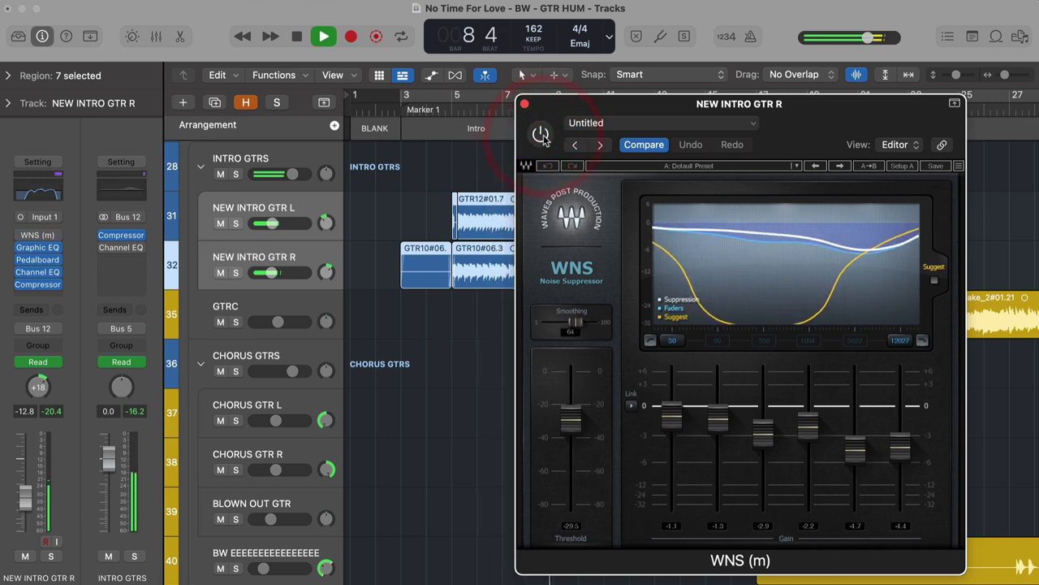
pyautogui.click(541, 135)
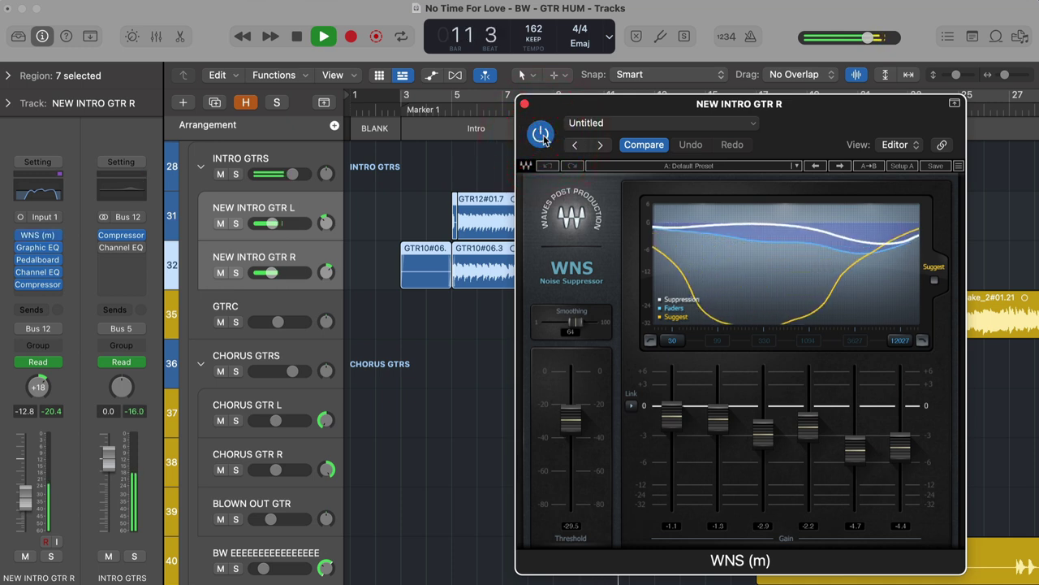
pyautogui.press('space')
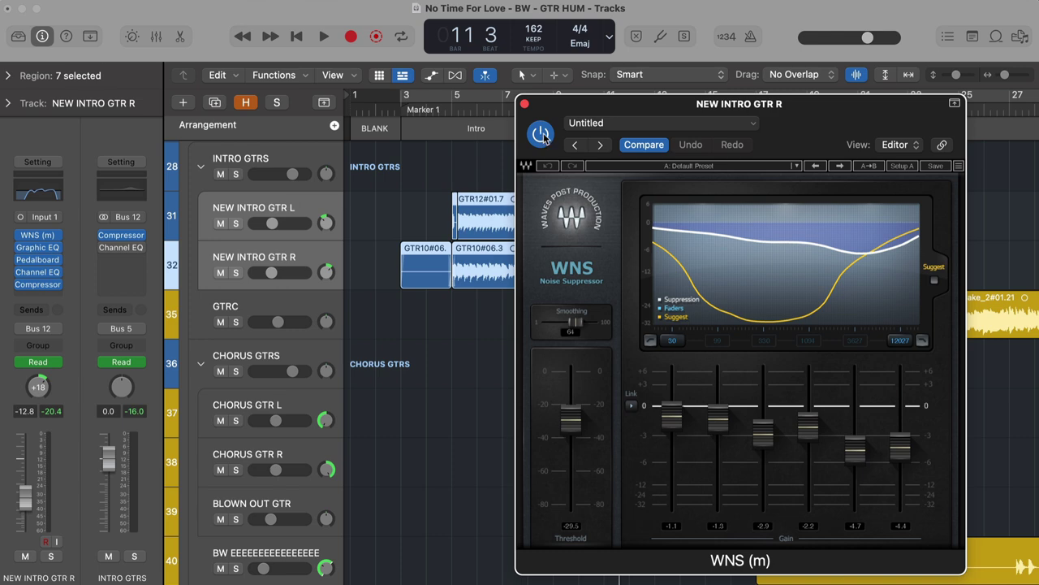
# - Close the WNS window and open the Channel EQ on the INTRO GTRS bus
pyautogui.click(526, 105)
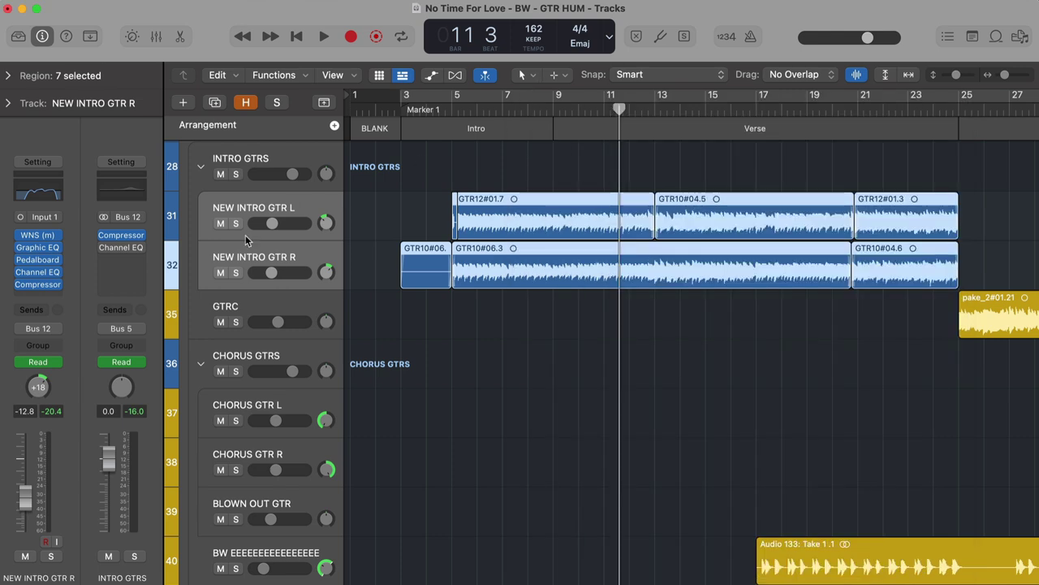
pyautogui.click(120, 249)
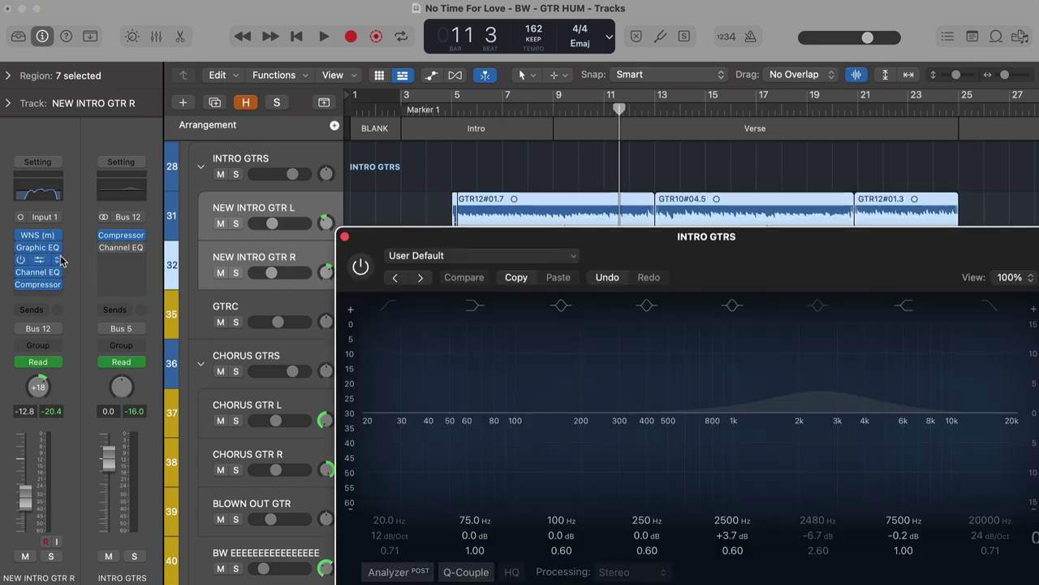
pyautogui.moveTo(586, 235); pyautogui.dragTo(594, 187)
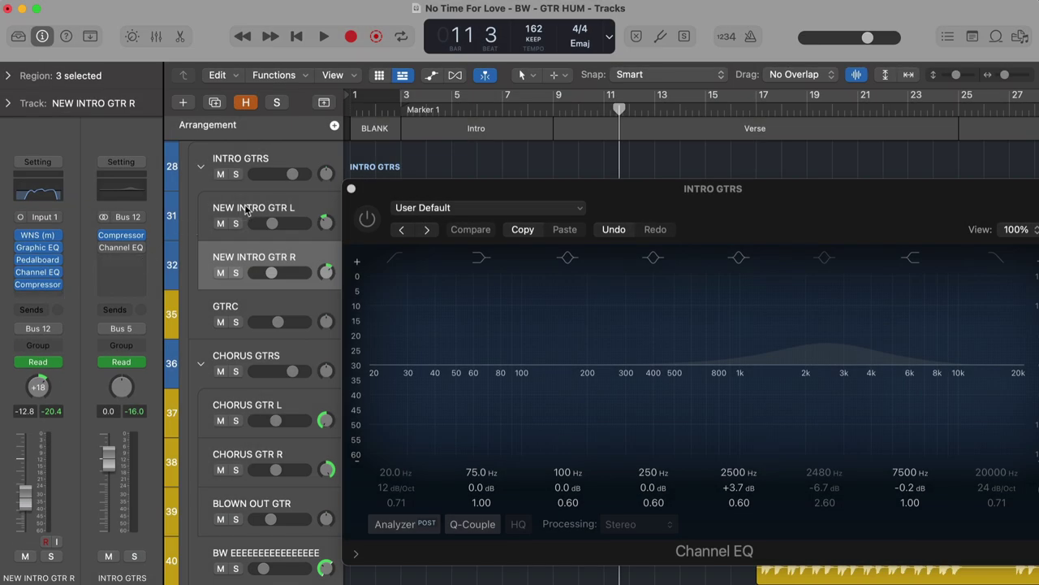
# - Add NEW INTRO GTR L to the selection, toggle the Channel EQ power, and return to bar 5
pyautogui.keyDown('shift'); pyautogui.click(254, 208); pyautogui.keyUp('shift')
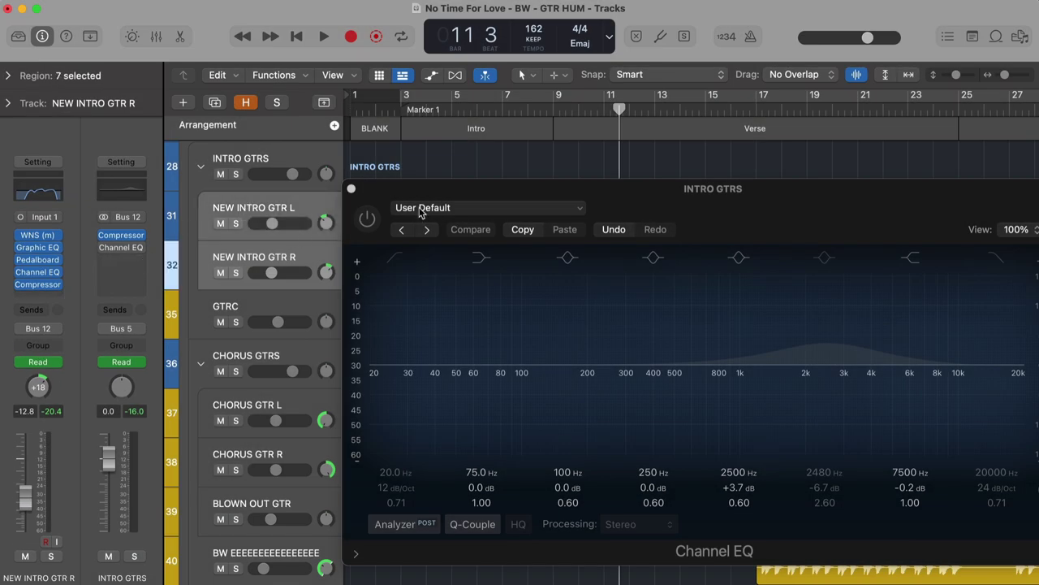
pyautogui.moveTo(471, 187); pyautogui.dragTo(502, 190)
pyautogui.click(397, 222)
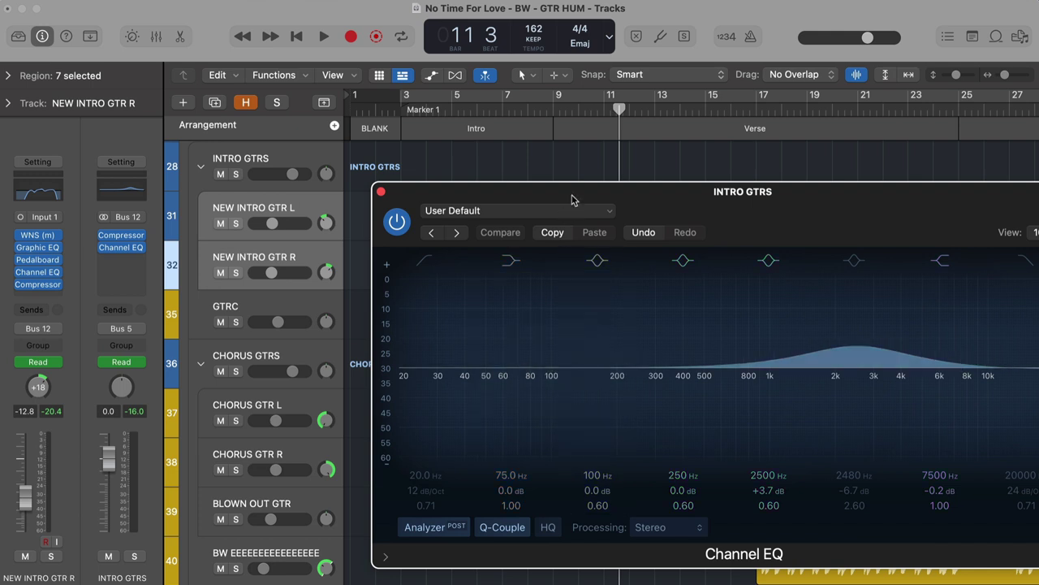
pyautogui.moveTo(572, 200); pyautogui.dragTo(517, 286)
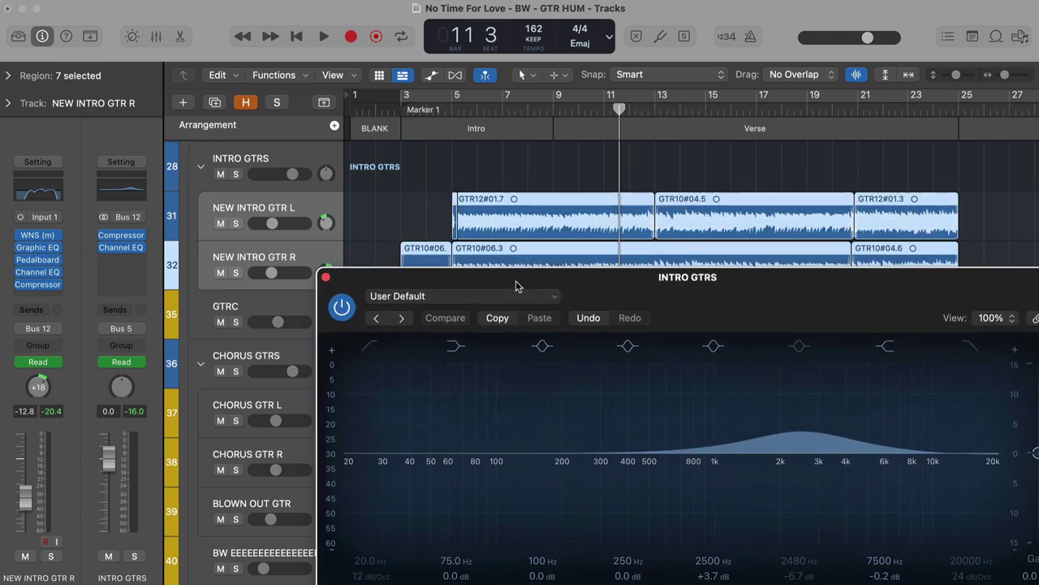
pyautogui.click(455, 115)
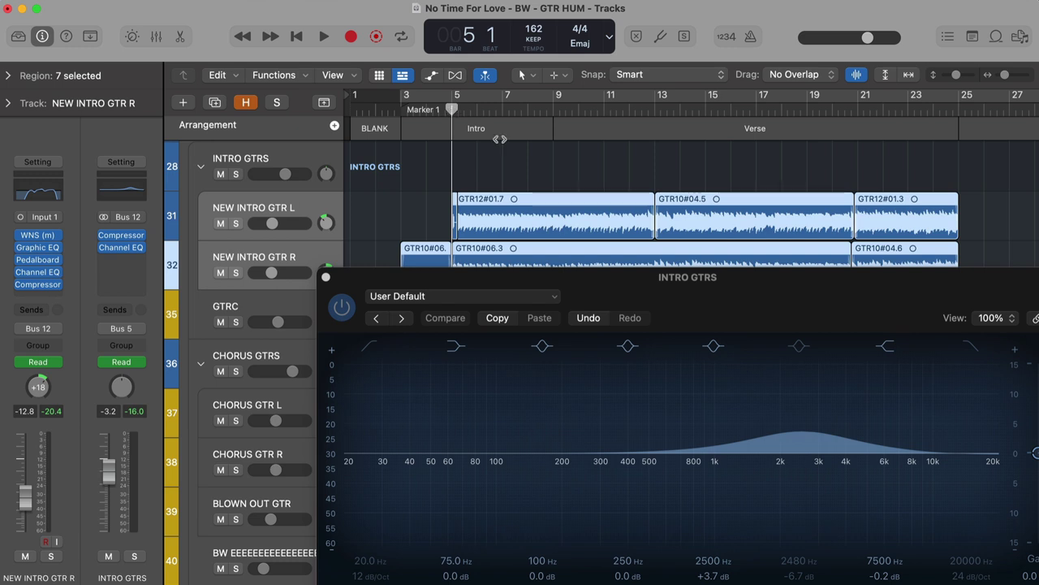
# - Play from bar 5 toggling the INTRO GTRS Channel EQ, stopping at bar 17 with it on
pyautogui.click(341, 309)
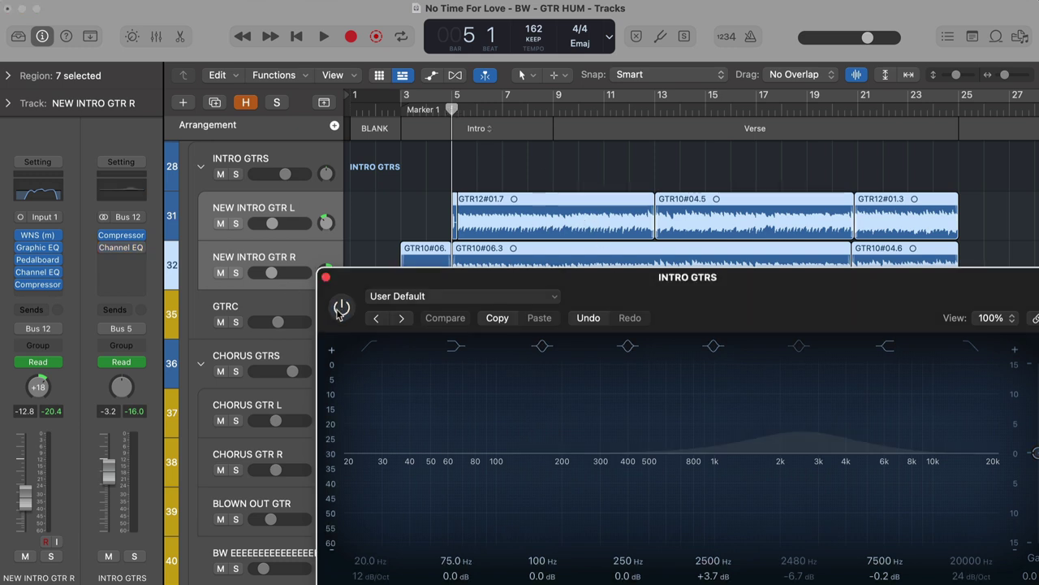
pyautogui.click(341, 309)
pyautogui.click(341, 308)
pyautogui.press('space')
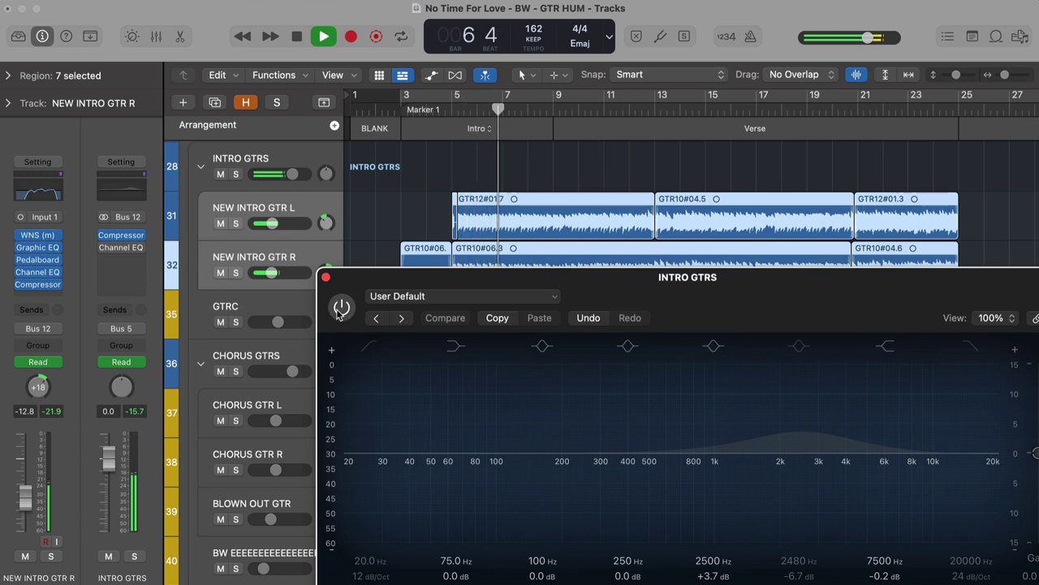
pyautogui.click(341, 309)
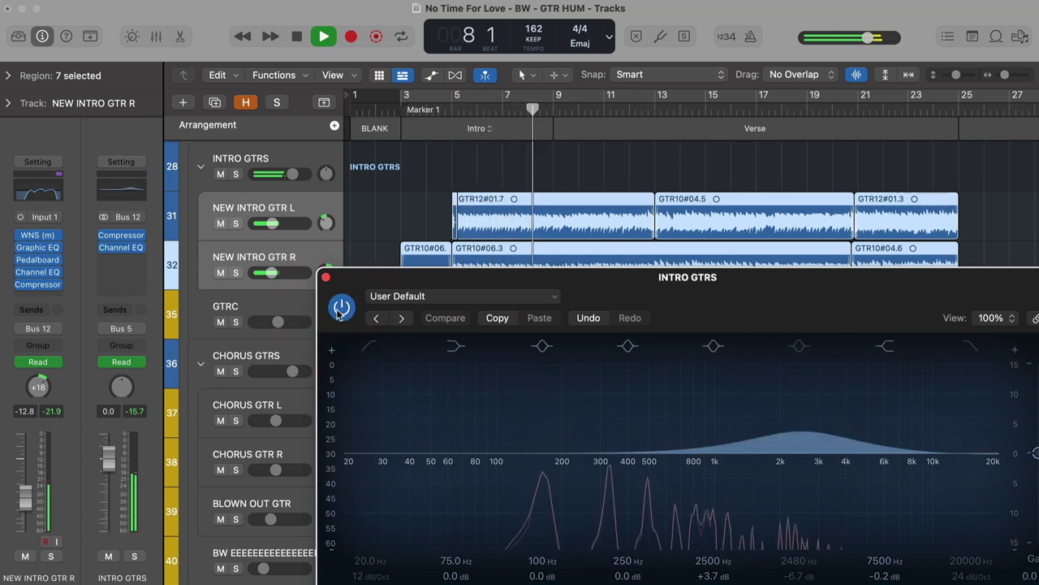
pyautogui.click(341, 308)
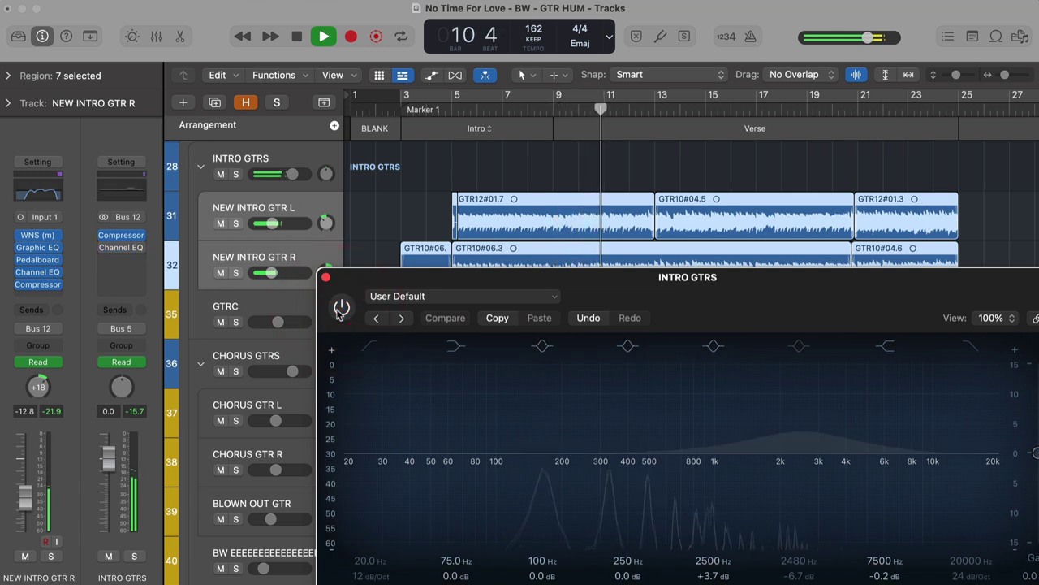
pyautogui.click(341, 308)
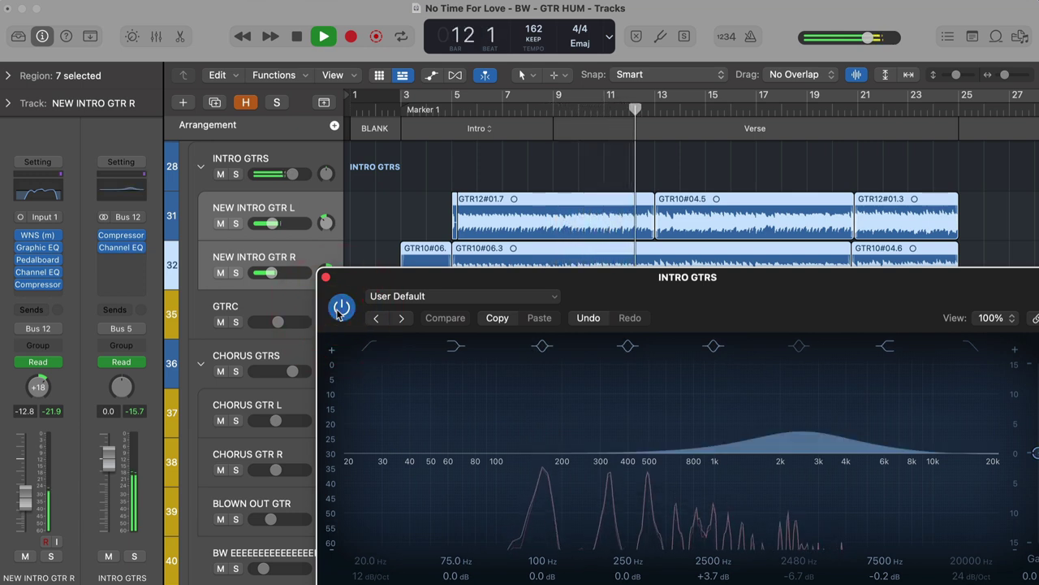
pyautogui.click(341, 309)
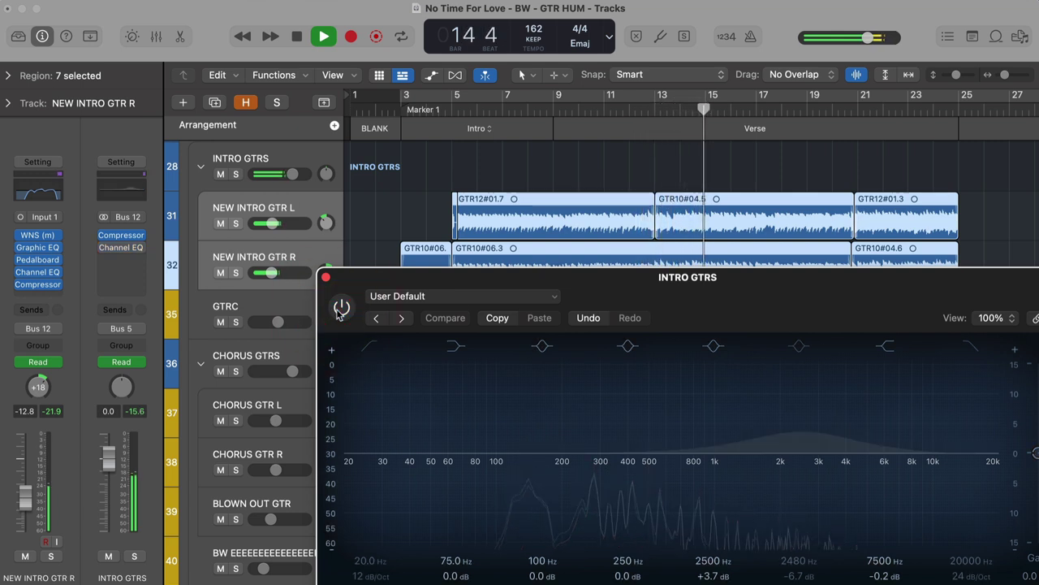
pyautogui.click(341, 308)
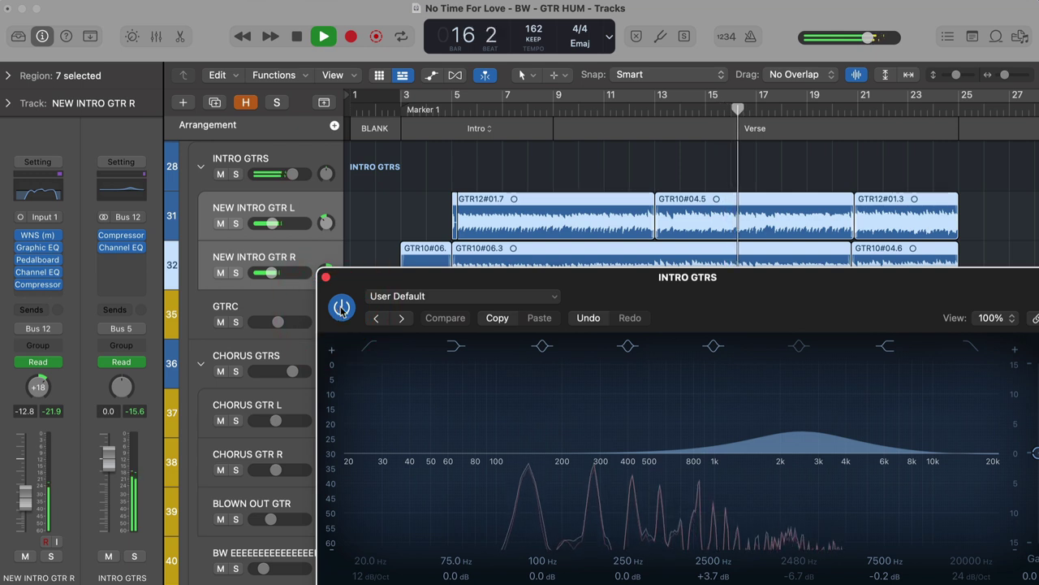
pyautogui.press('space')
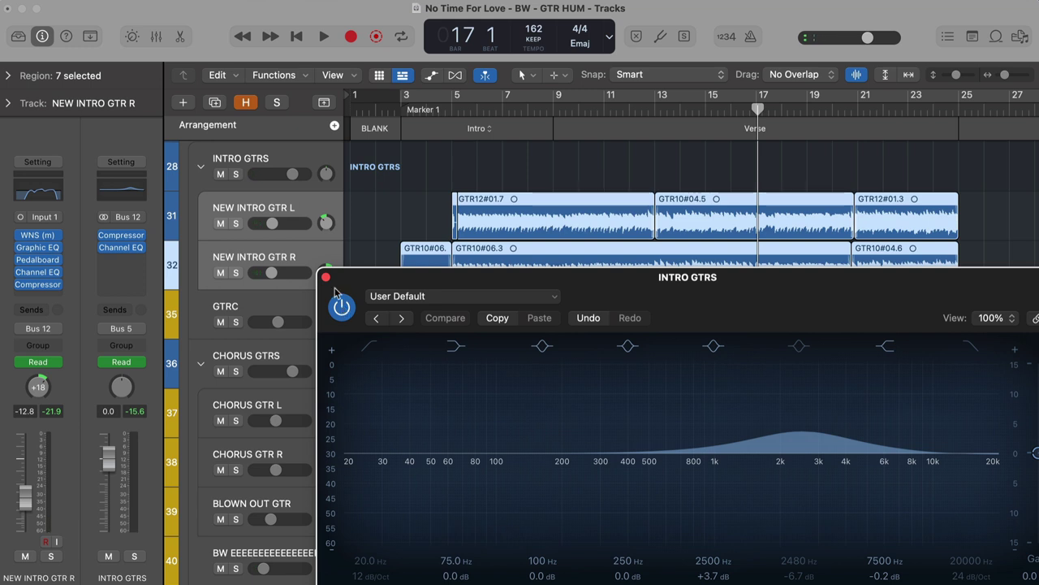
# - Close the EQ, select GTR10#06.2, check and close WNS, then reopen the bus Channel EQ
pyautogui.click(325, 278)
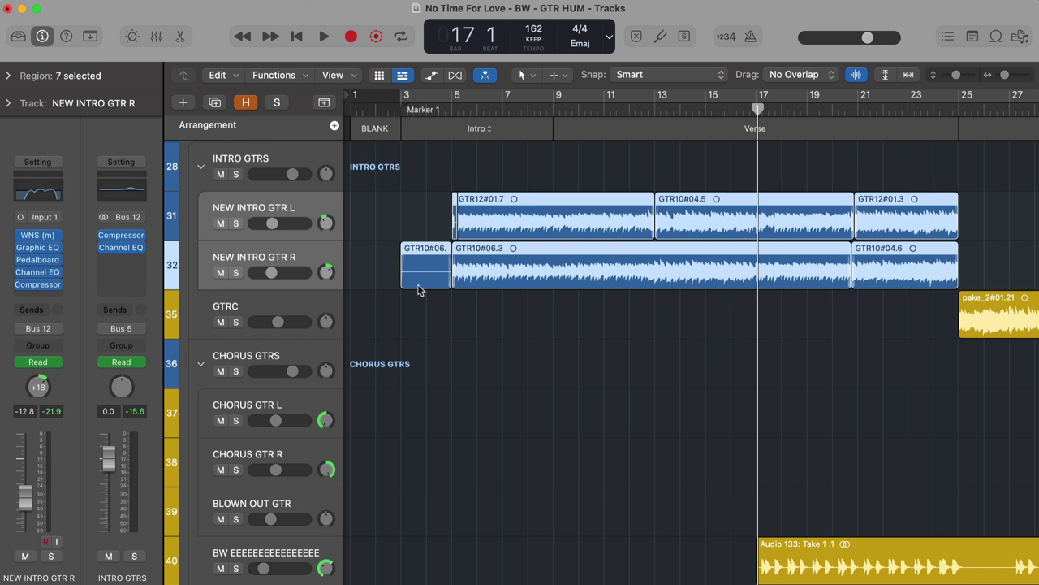
pyautogui.click(424, 276)
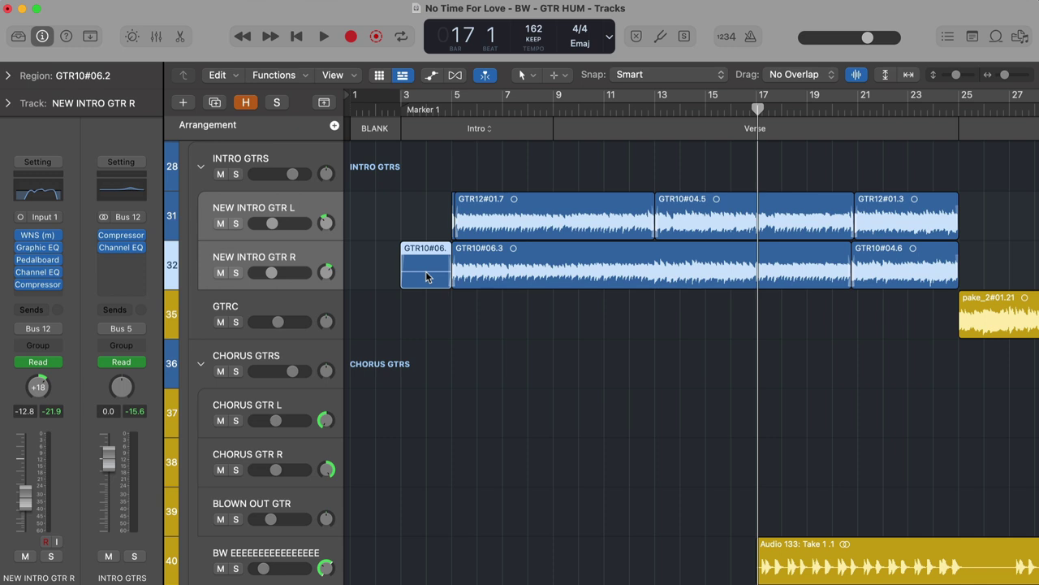
pyautogui.click(57, 235)
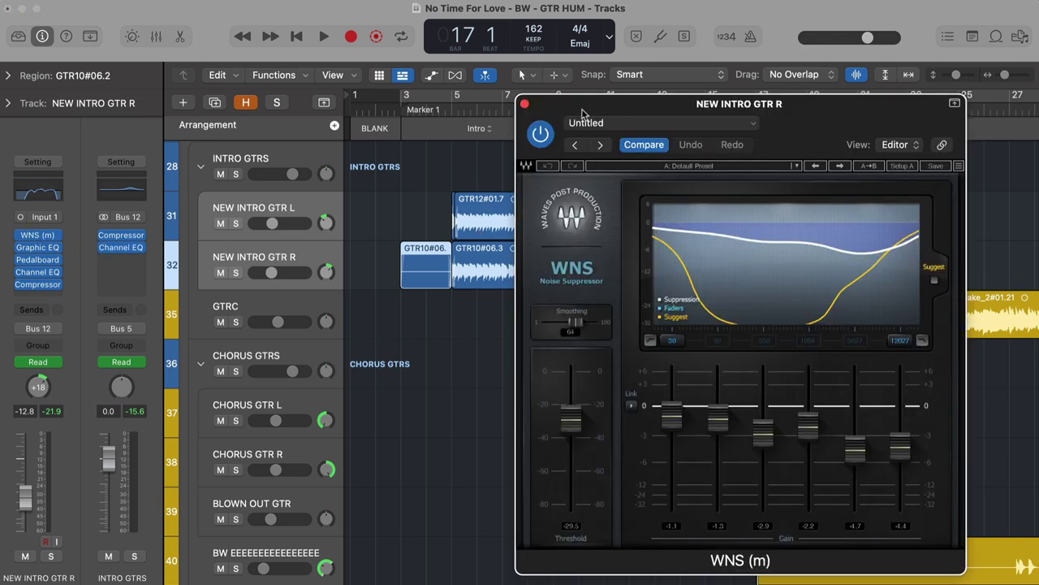
pyautogui.moveTo(581, 111); pyautogui.dragTo(545, 115)
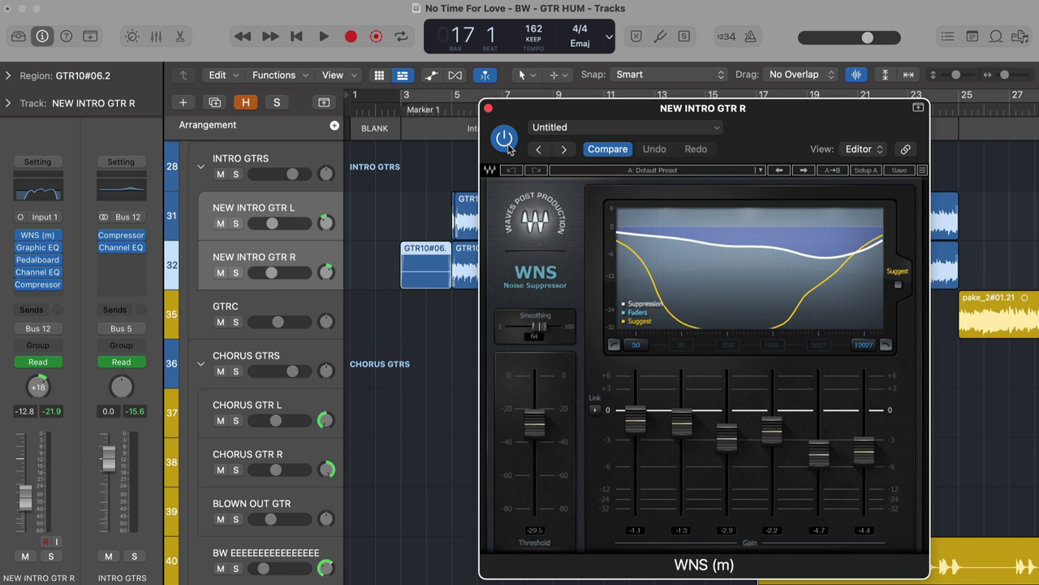
pyautogui.click(488, 108)
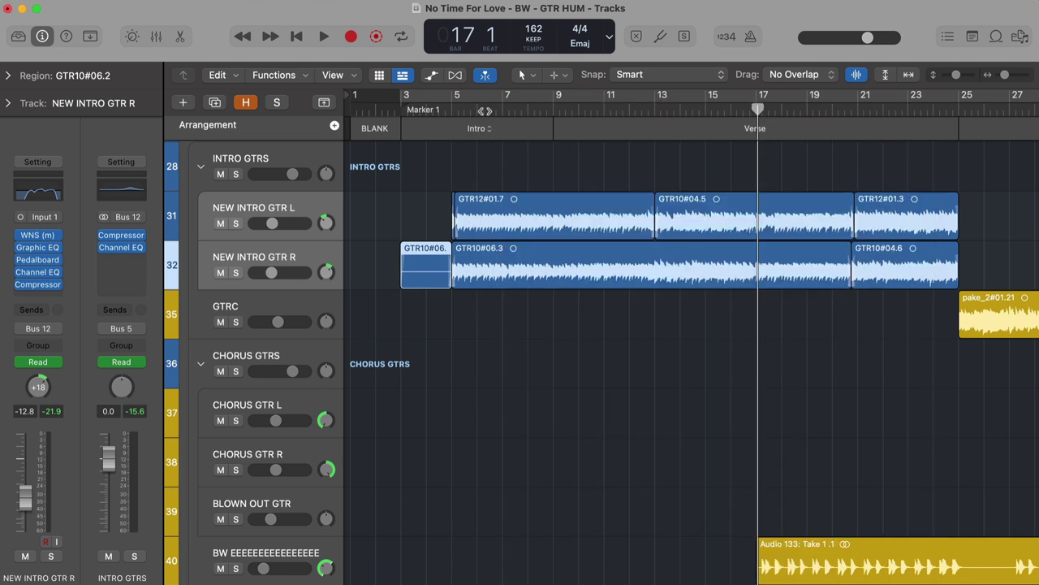
pyautogui.click(126, 251)
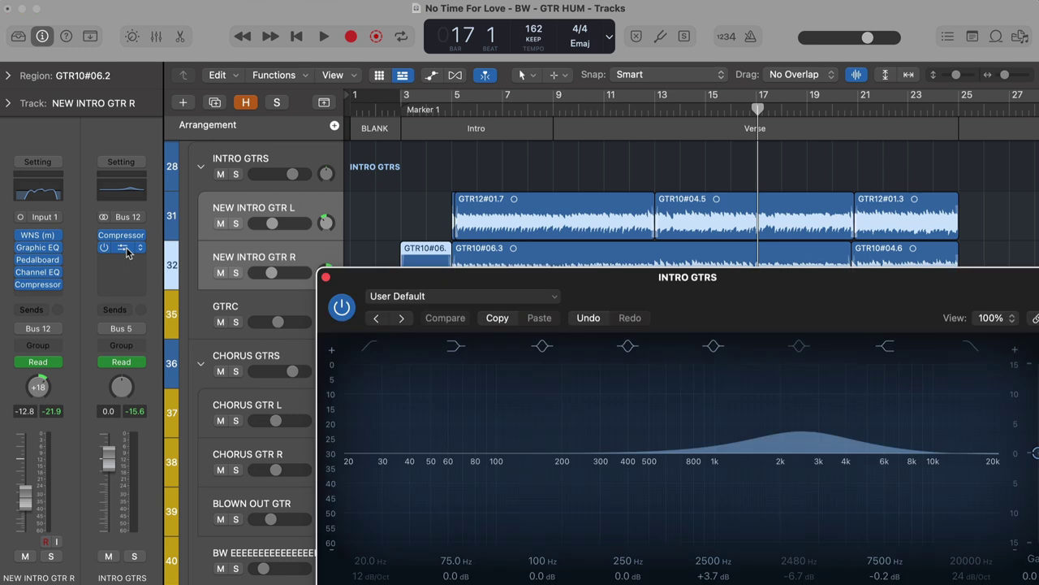
pyautogui.click(326, 279)
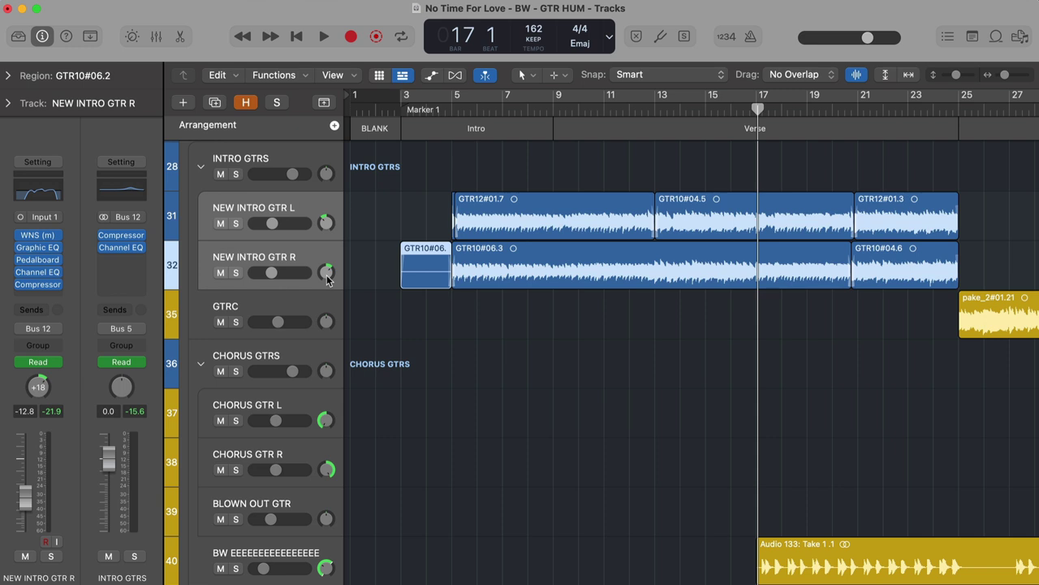